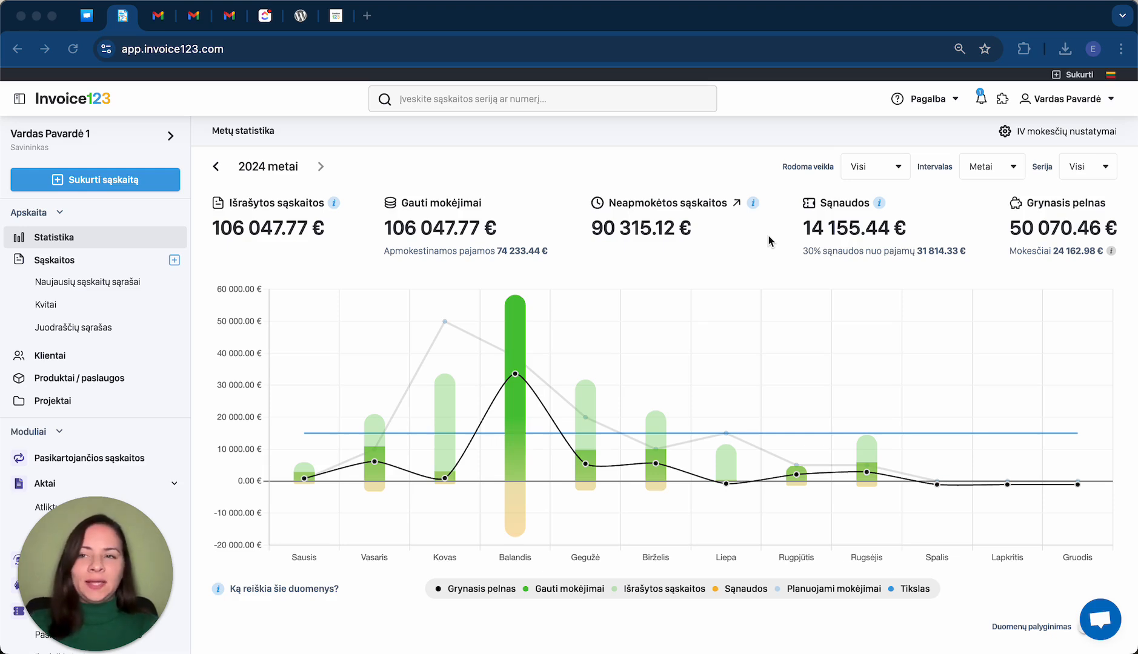
Step: Open the Moduliai page and browse the available modules
left_click(170, 136)
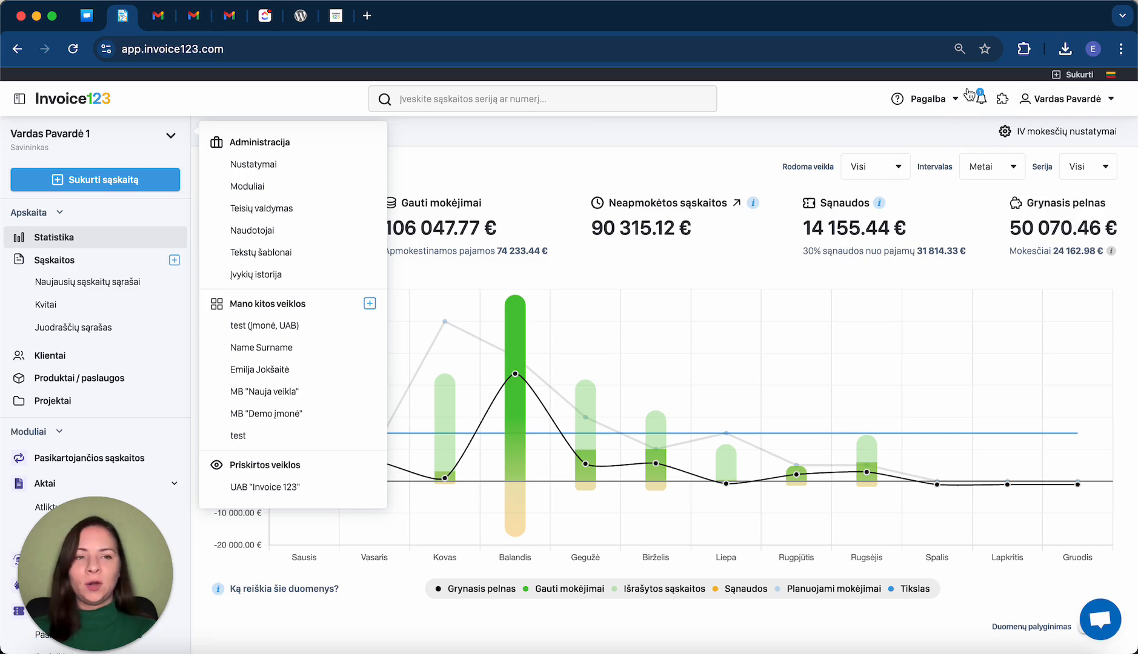
left_click(314, 188)
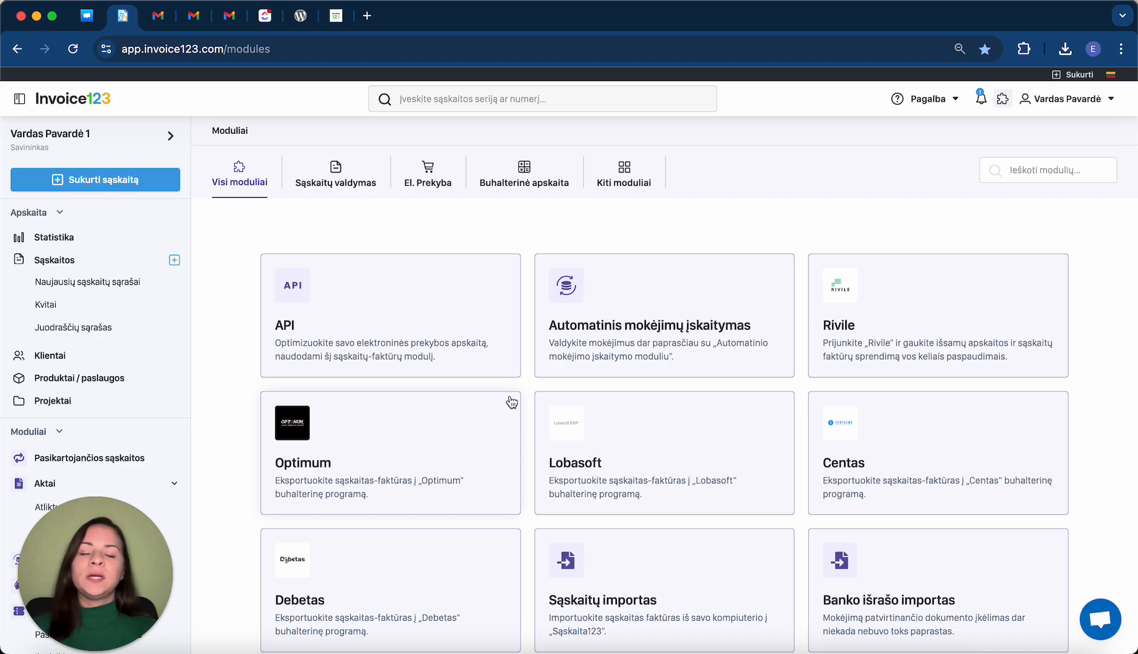
scroll(511, 401, "down", 9)
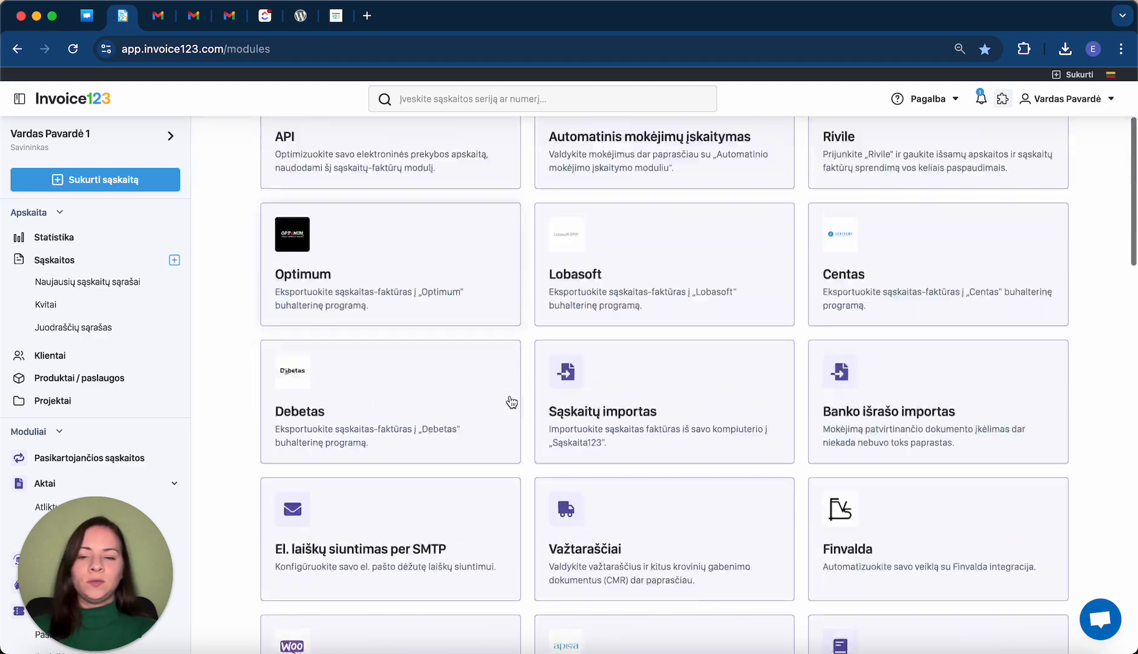
scroll(448, 485, "up", 5)
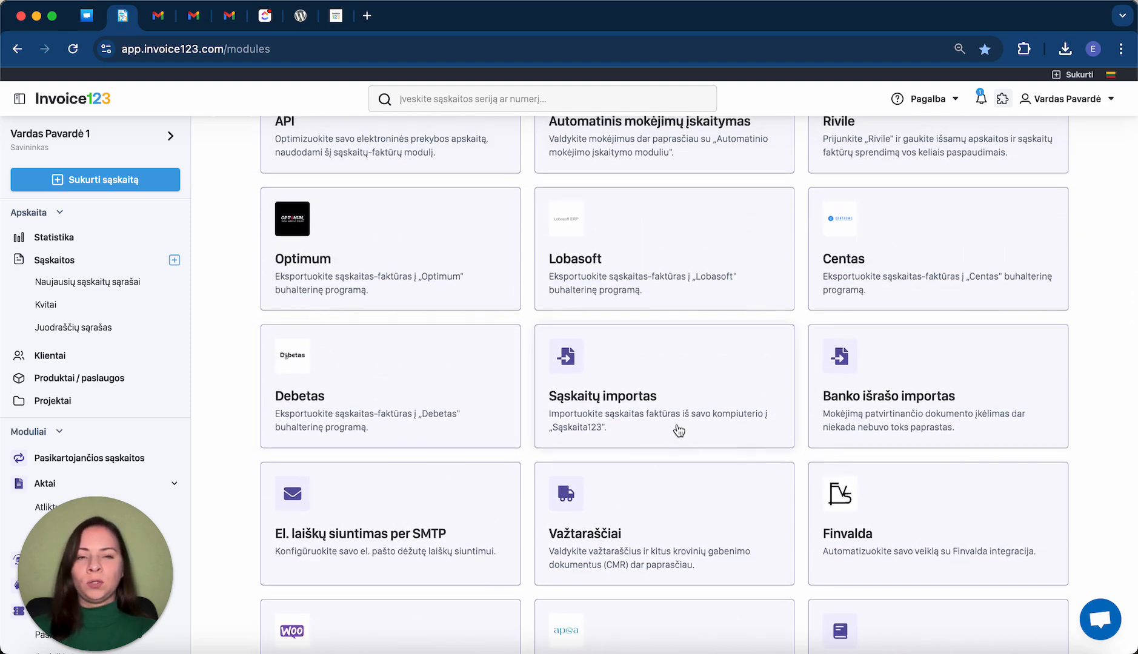
scroll(675, 429, "down", 3)
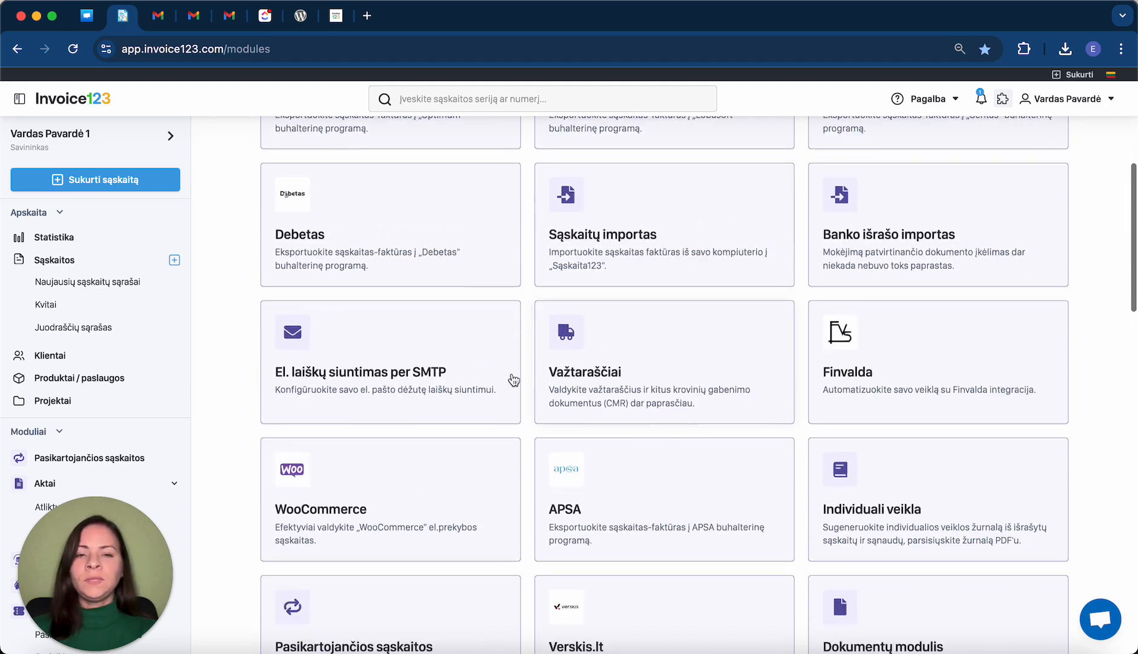
scroll(112, 368, "down", 1)
Step: Go to the recurring invoices (Pasikartojančios sąskaitos) and open the import page for them
left_click(105, 374)
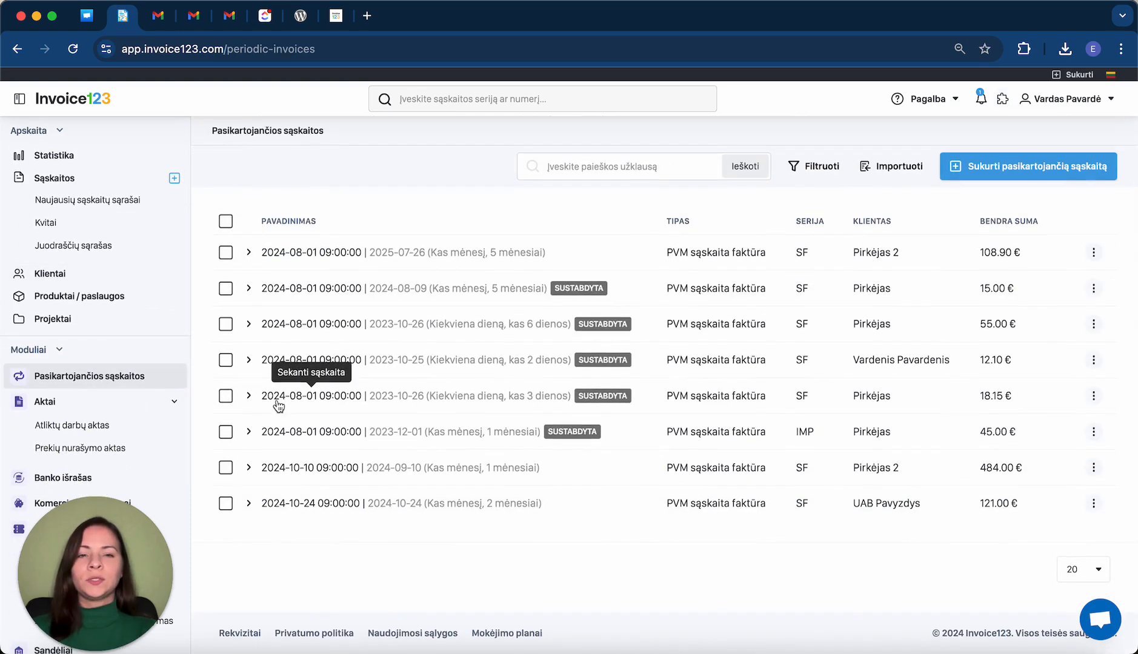
left_click(907, 175)
left_click(880, 209)
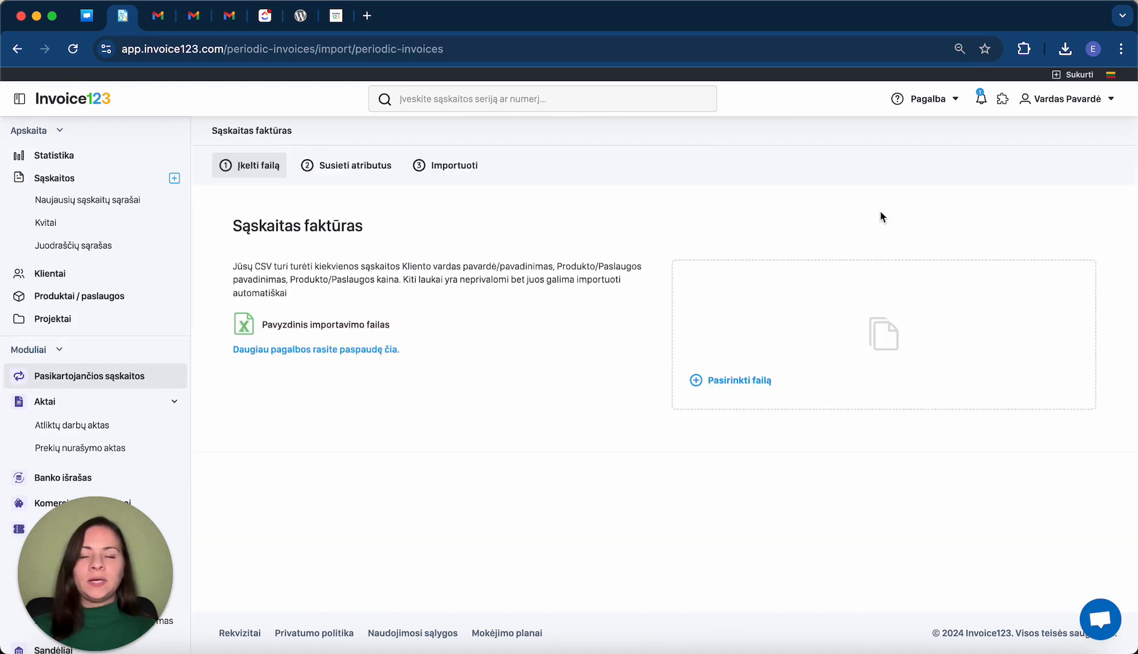
Step: Download the sample import file for recurring invoices and open periodic_invoices-example (6).csv in Numbers
left_click(368, 327)
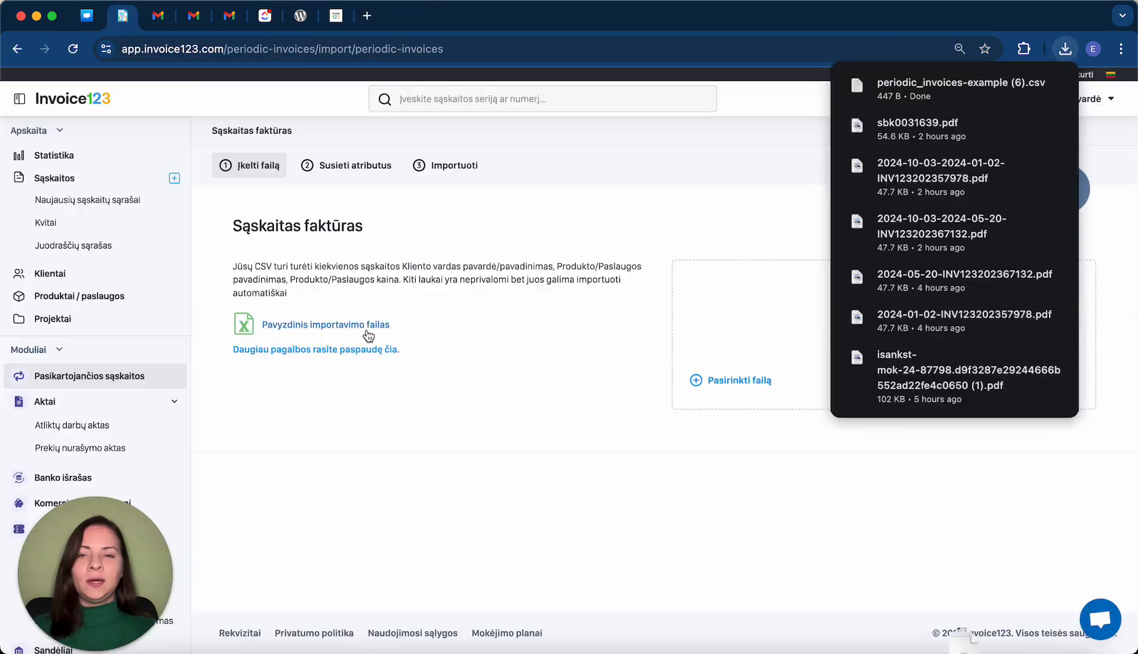
left_click(900, 96)
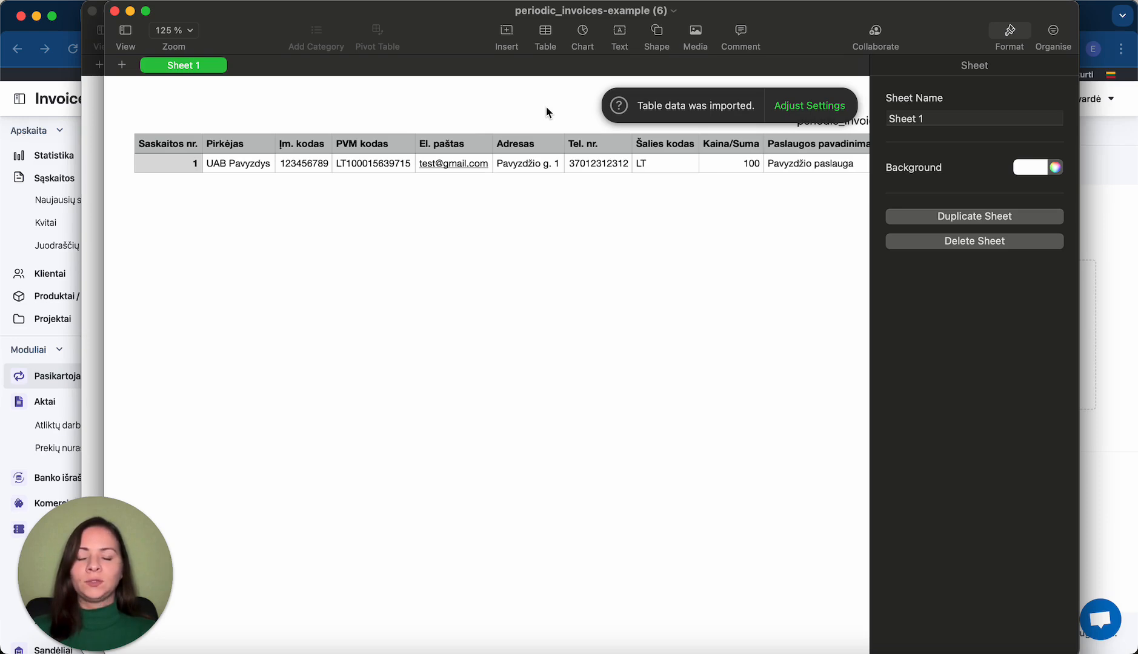
left_click(478, 162)
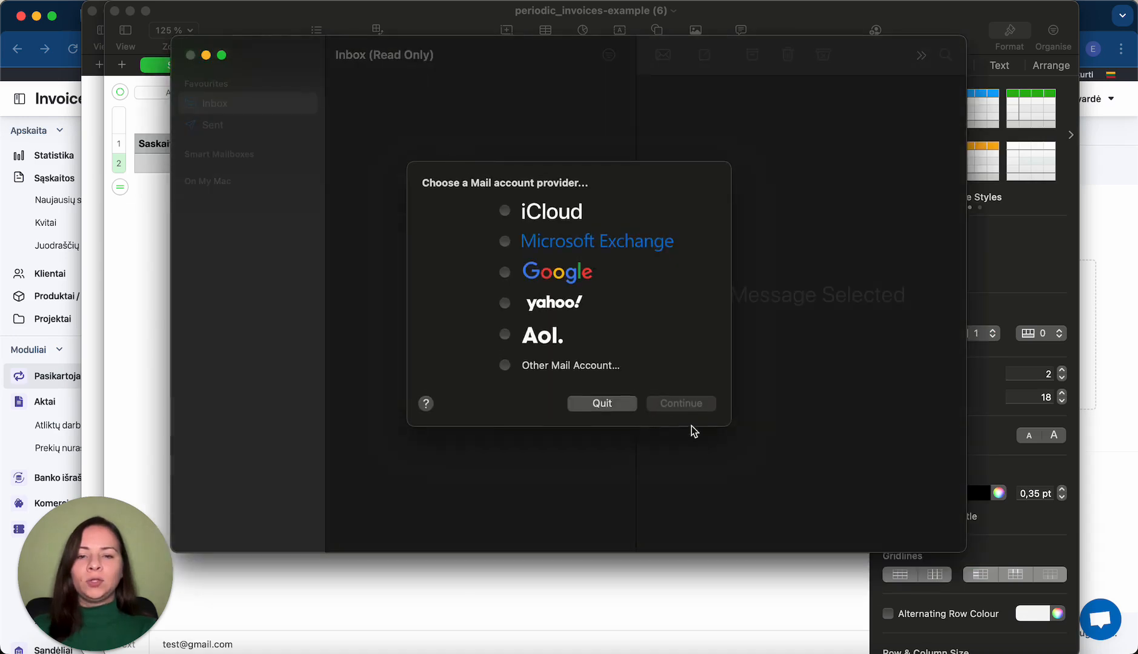
left_click(615, 409)
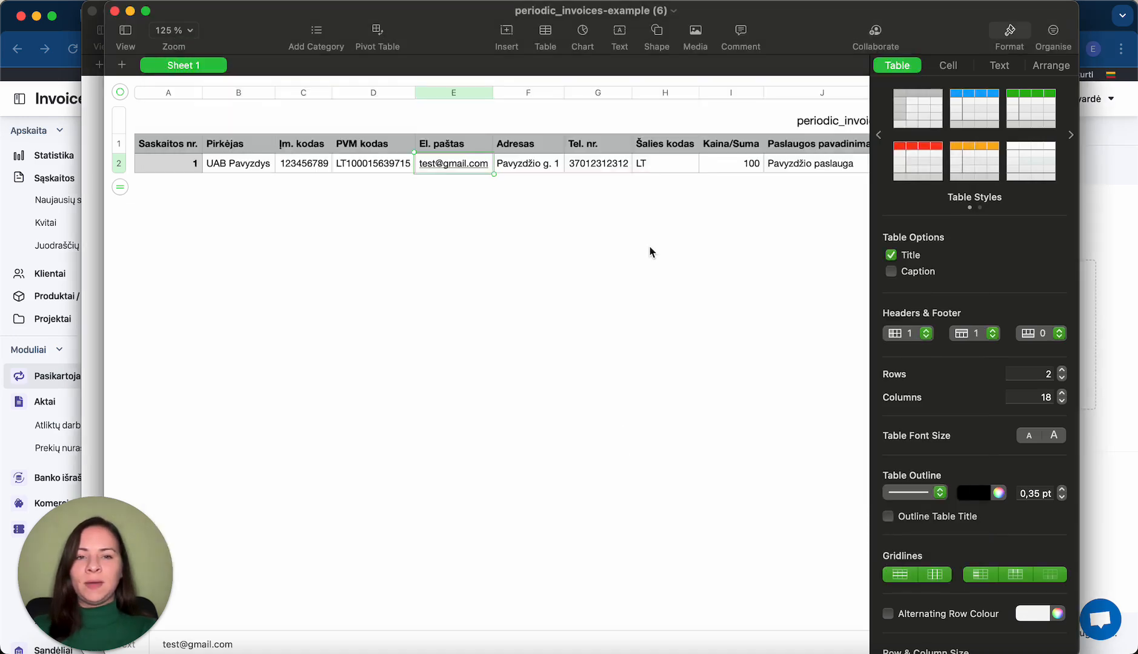
Step: Examine all columns of the sample file, from Saskaitos nr. through Projekto numeris
scroll(649, 246, "right", 5)
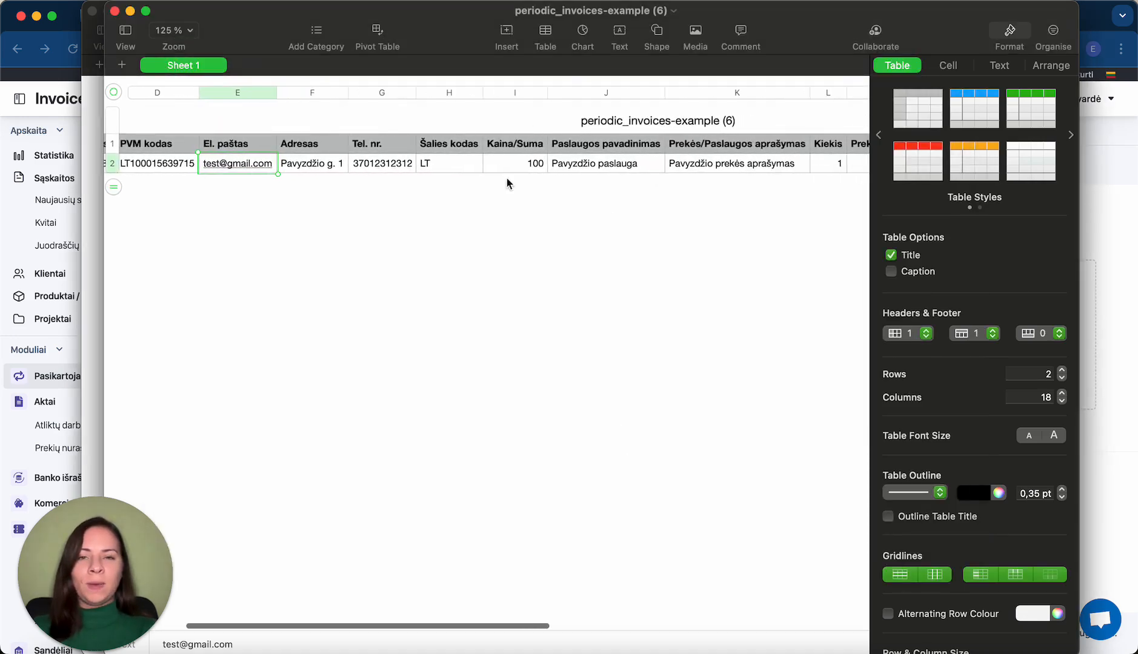
scroll(642, 195, "right", 5)
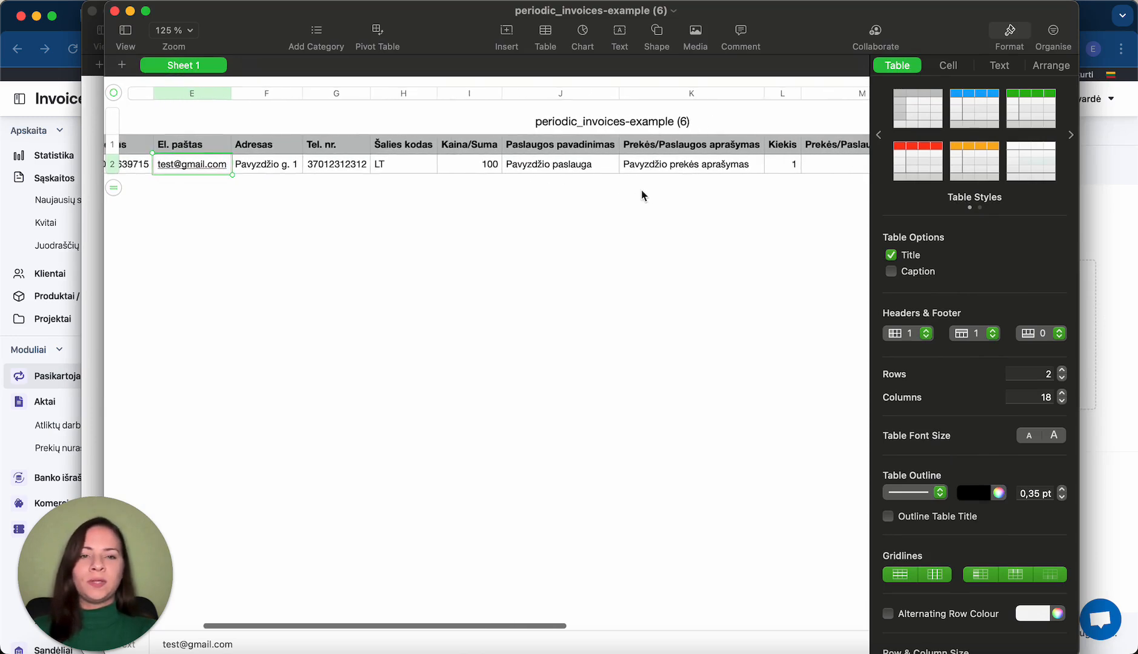
scroll(642, 195, "right", 5)
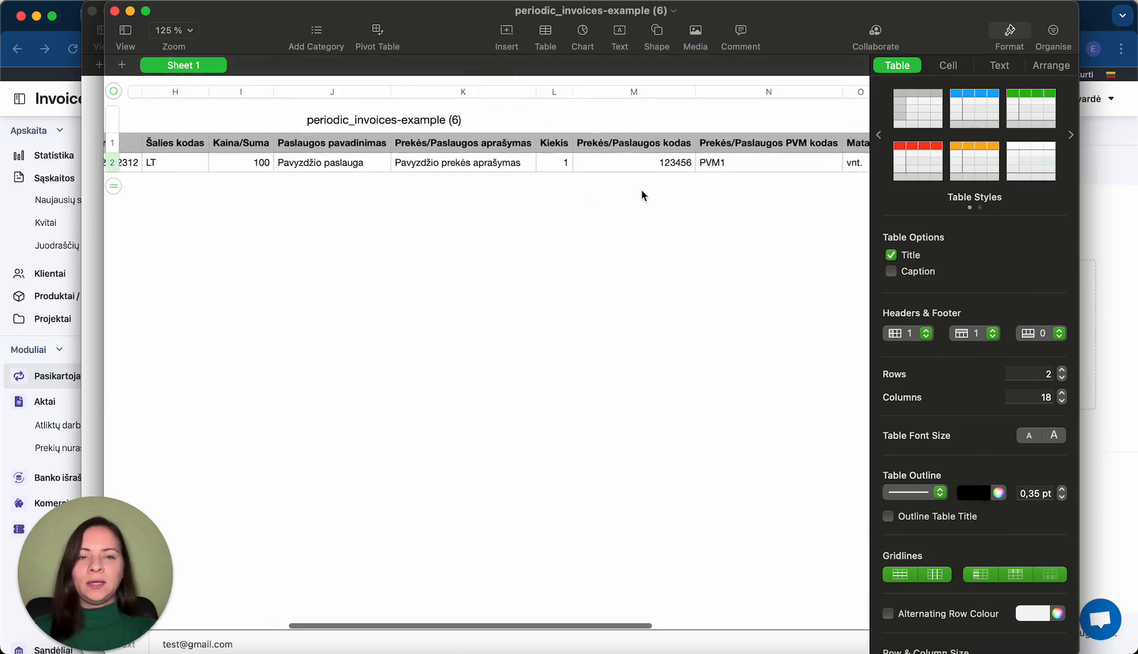
scroll(642, 195, "right", 2)
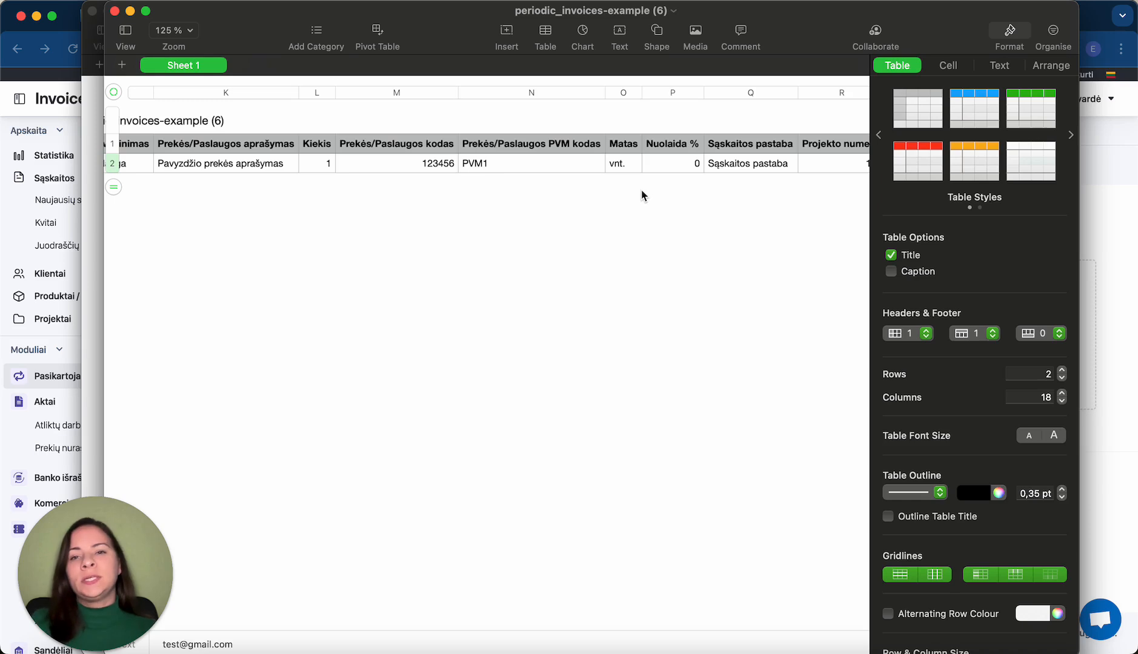
scroll(643, 195, "left", 15)
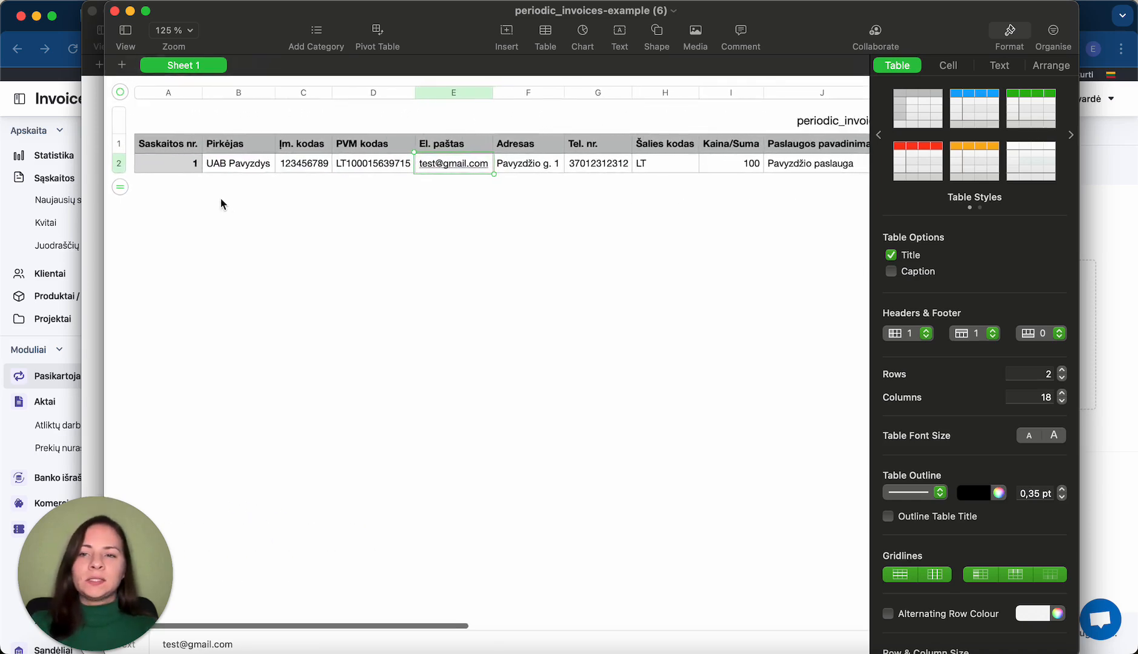
Step: Copy the sample invoice row into a new row 3 and select its cells from Kaina/Suma onward
left_click(190, 169)
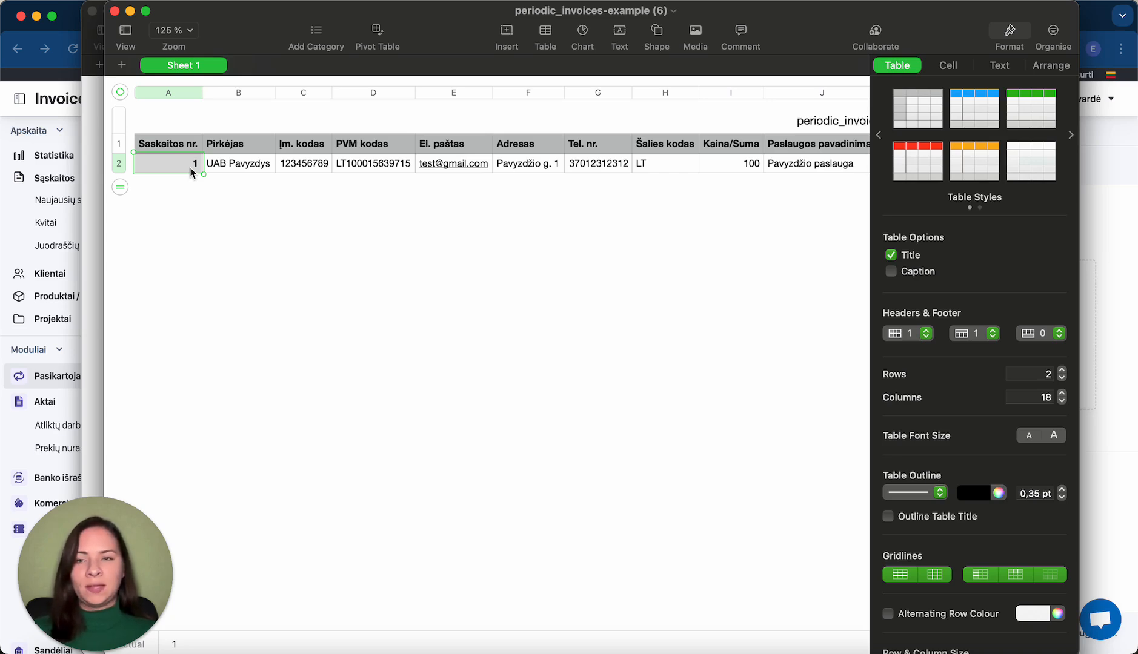
left_click(118, 164)
left_click(119, 187)
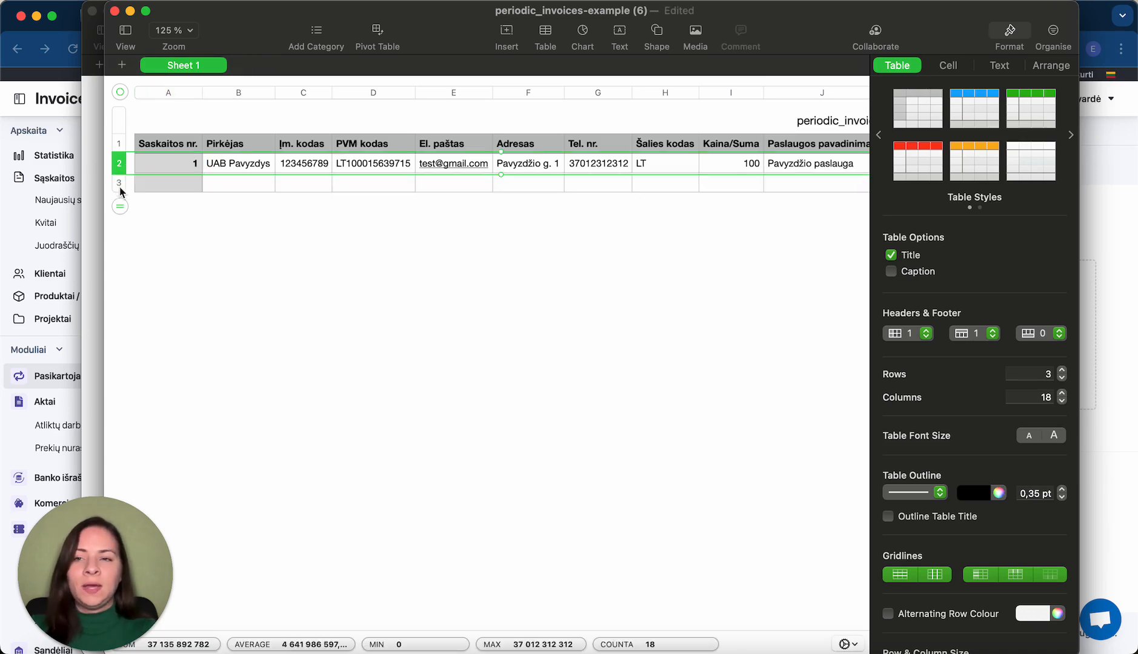
key("super+v")
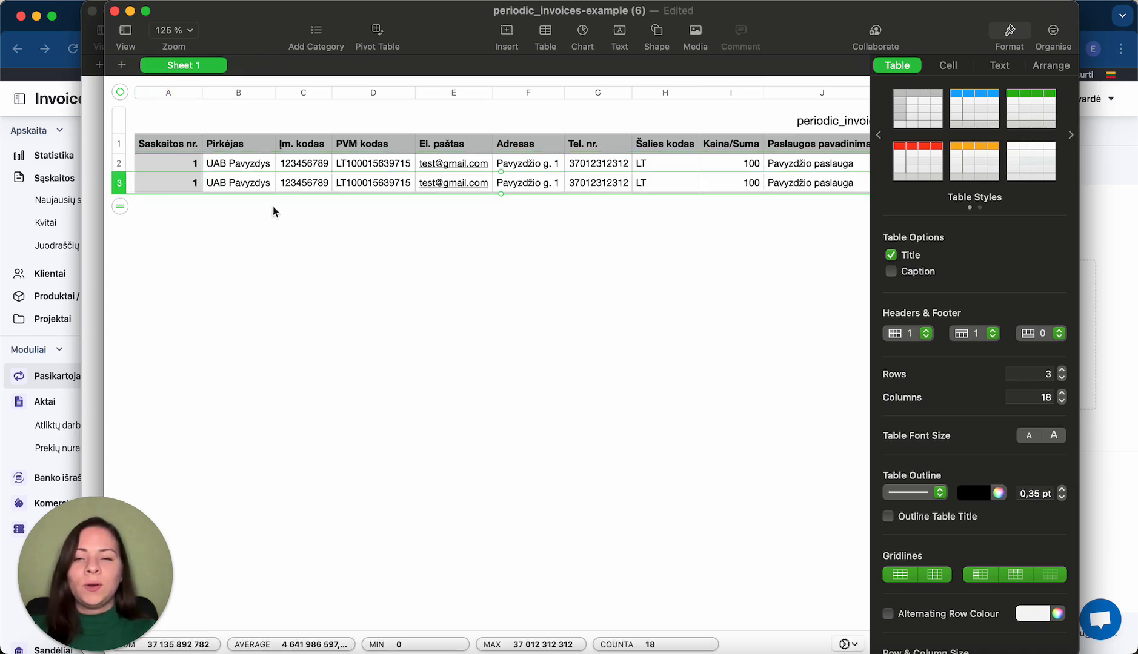
scroll(440, 238, "right", 10)
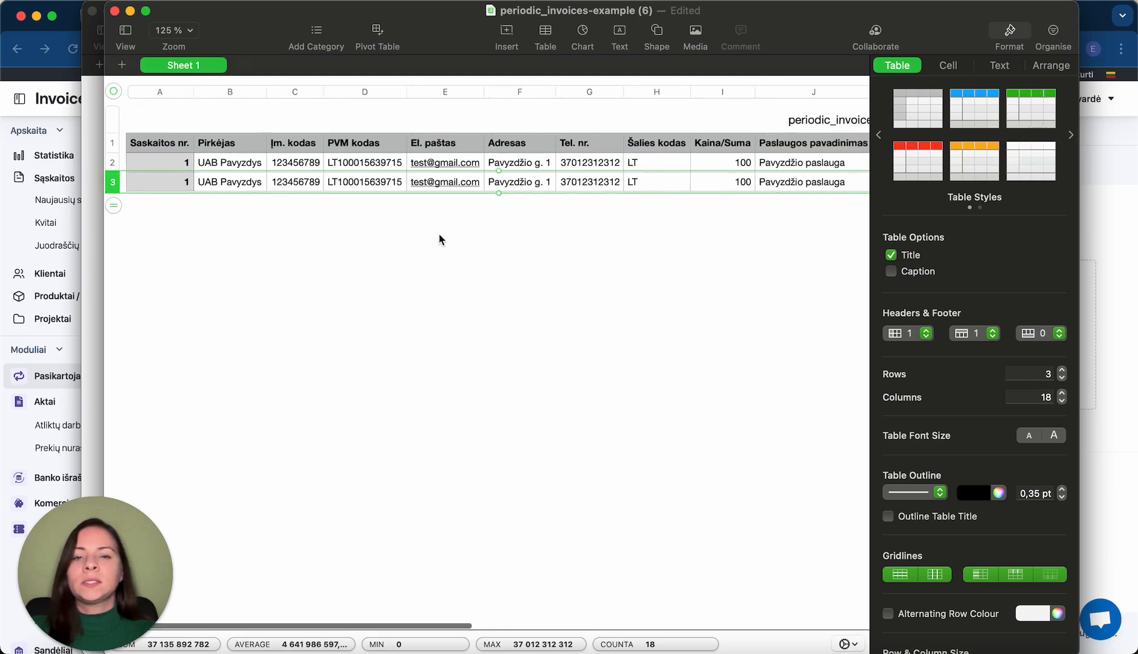
left_click_drag(358, 189, 799, 198)
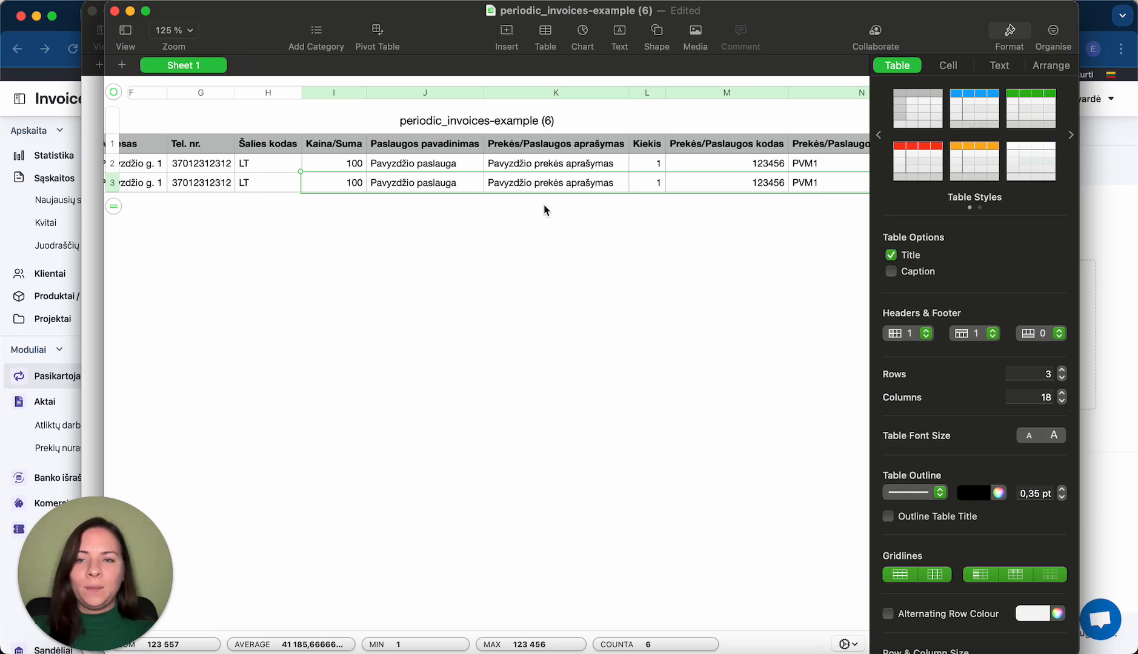
scroll(544, 210, "left", 10)
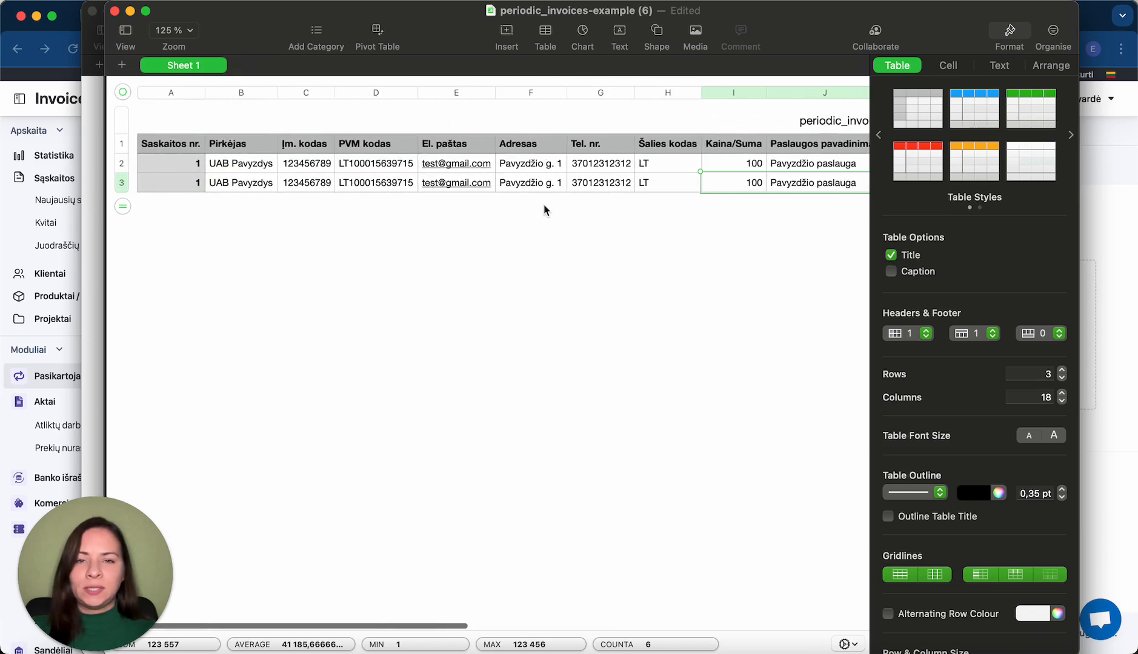
Step: Add row 4 with another copy of the sample invoice and set its Saskaitos nr. to 2
left_click(120, 206)
left_click(118, 204)
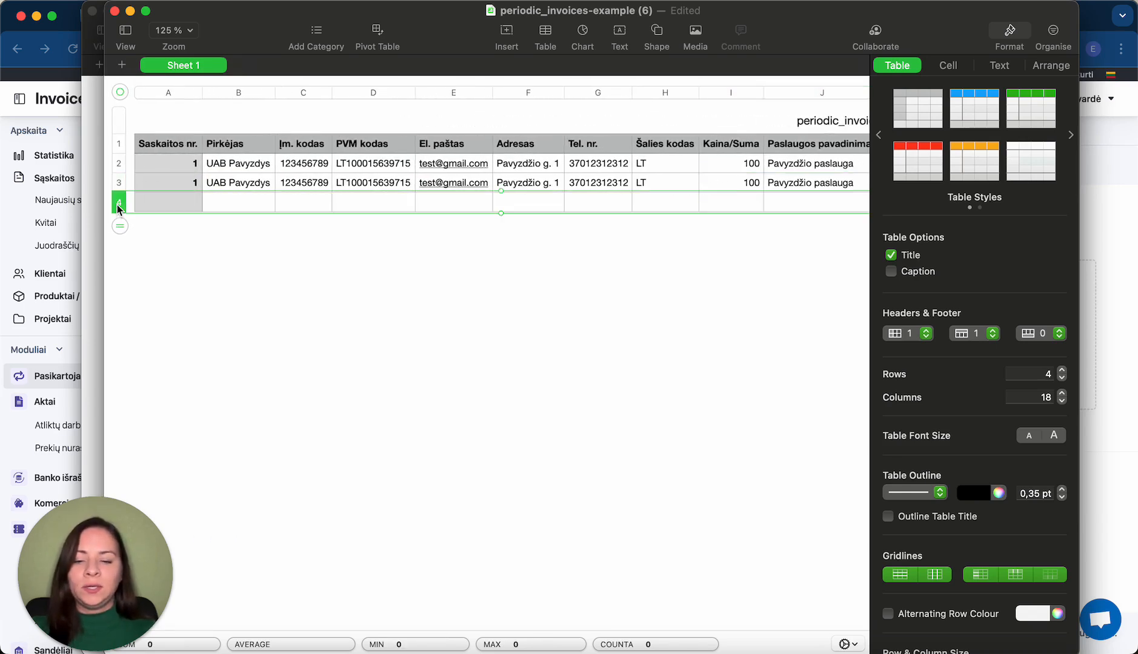
left_click(158, 203)
type("č")
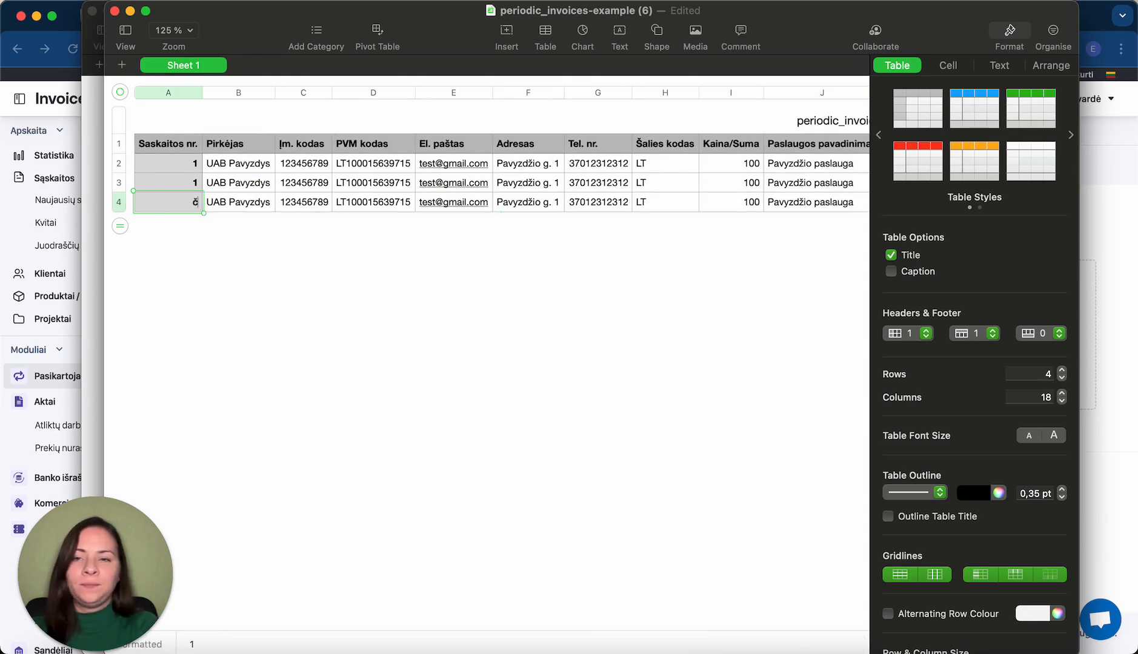
key("BackSpace")
type("č")
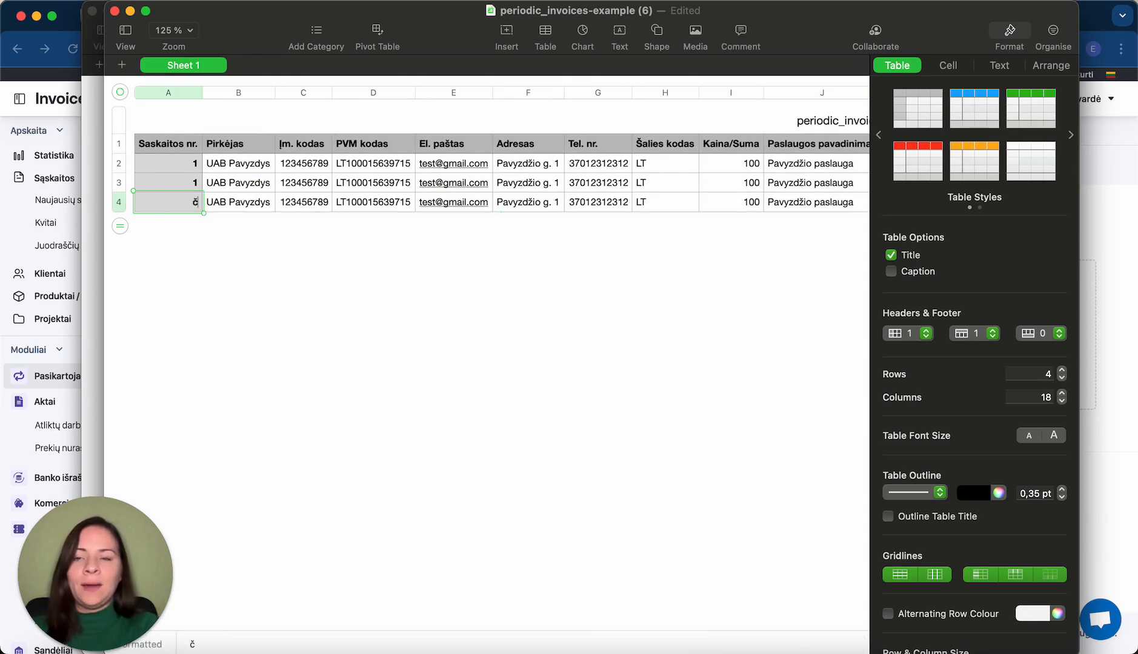
key("BackSpace")
type("2")
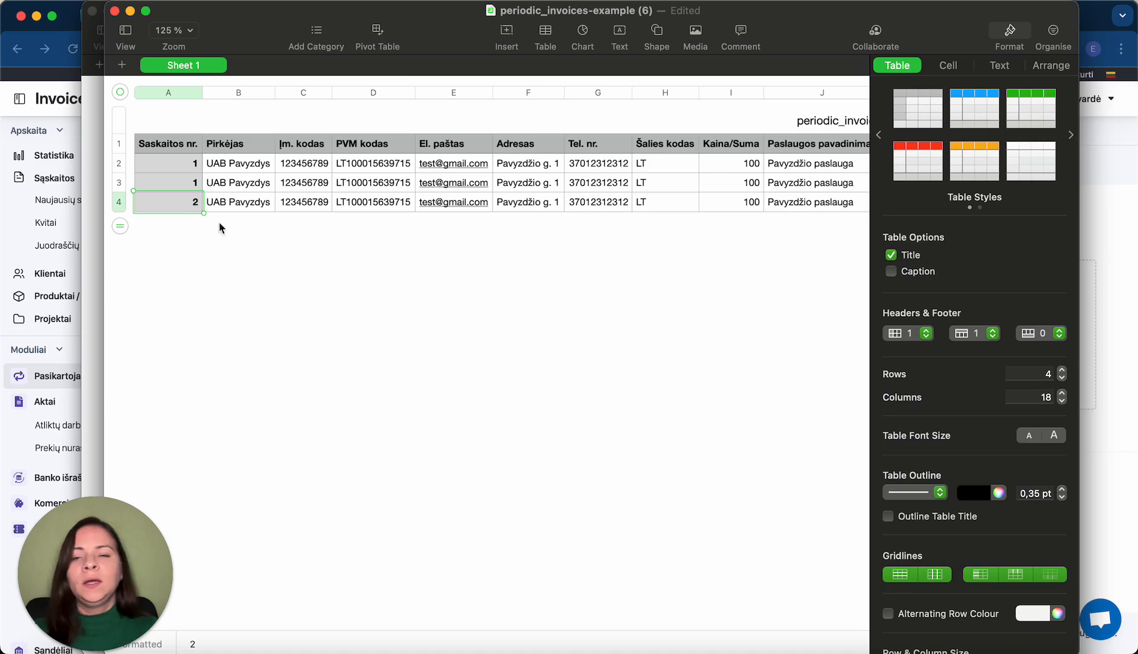
Step: Close the sample spreadsheet and delete the unsaved Numbers document
left_click(288, 267)
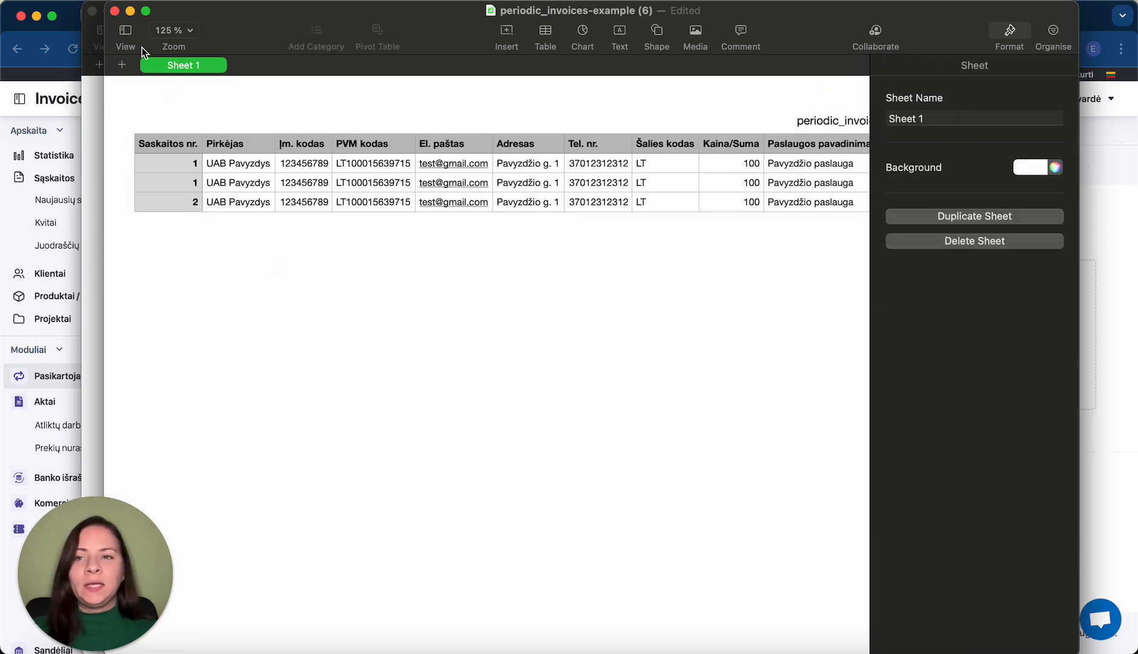
left_click(114, 11)
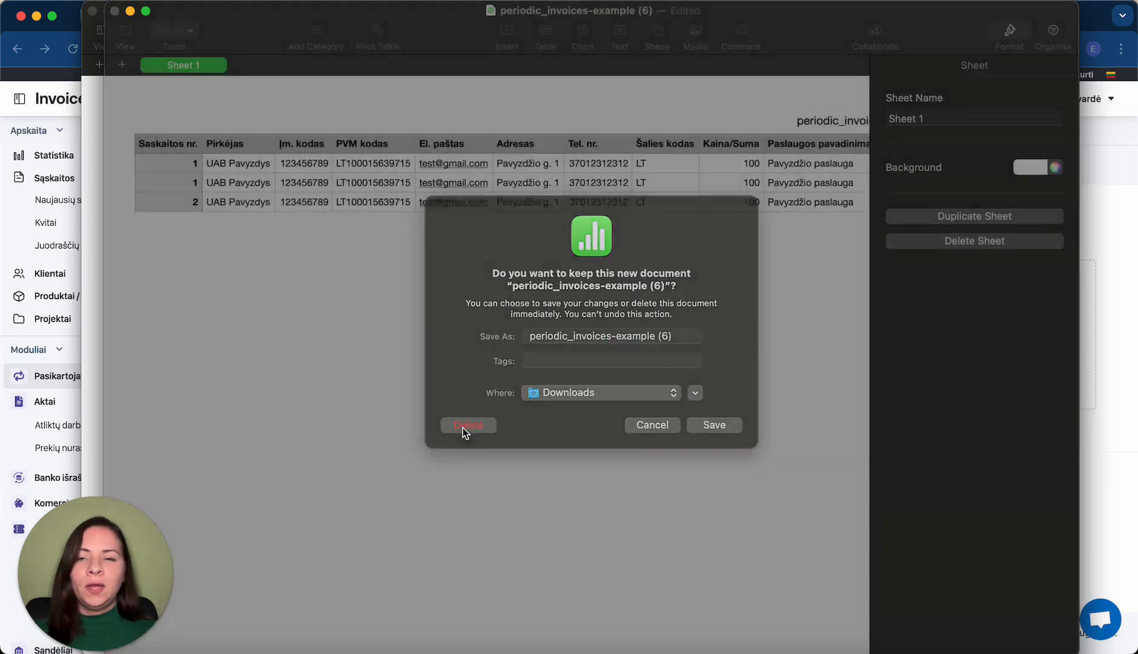
left_click(462, 428)
Step: Return to Invoice123 and upload periodic_invoices-example (6).csv from Downloads as the import file
left_click(56, 164)
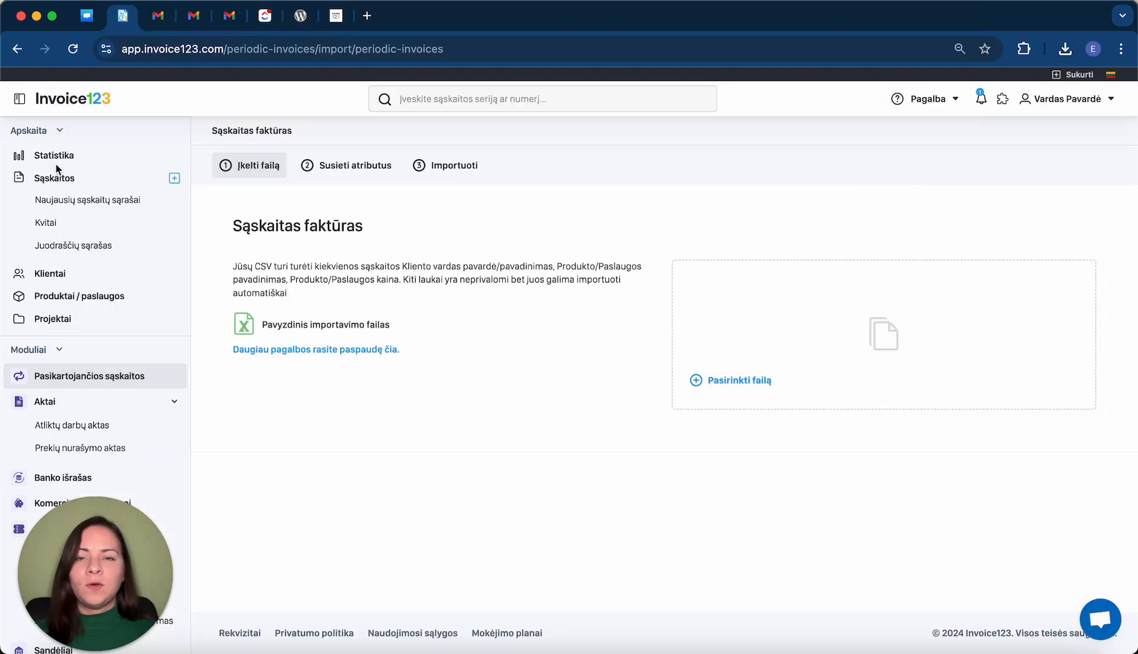
left_click(726, 388)
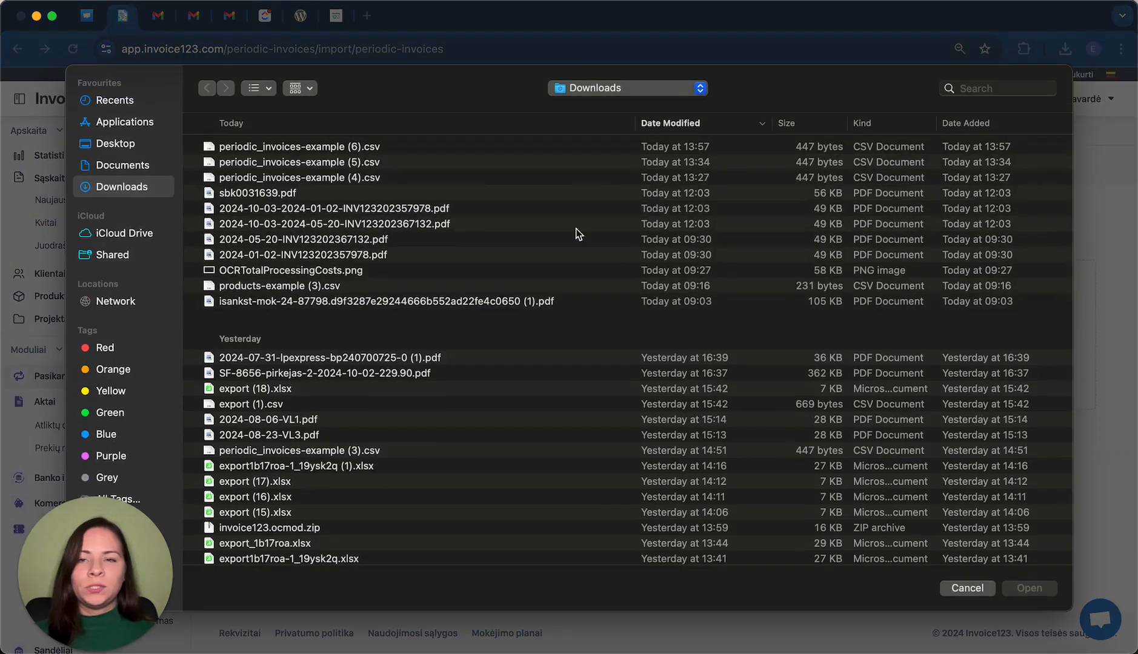
double_click(364, 147)
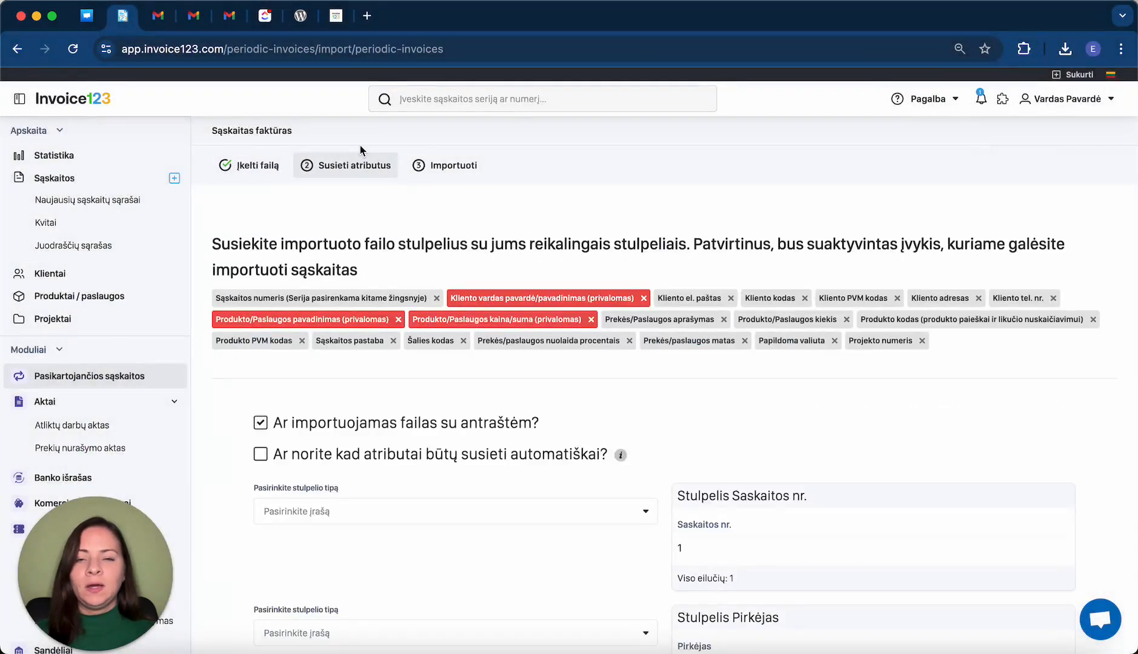
Step: Enable automatic matching of the file's attributes, check the column mapping, and proceed to the Importuoti stage
left_click(421, 458)
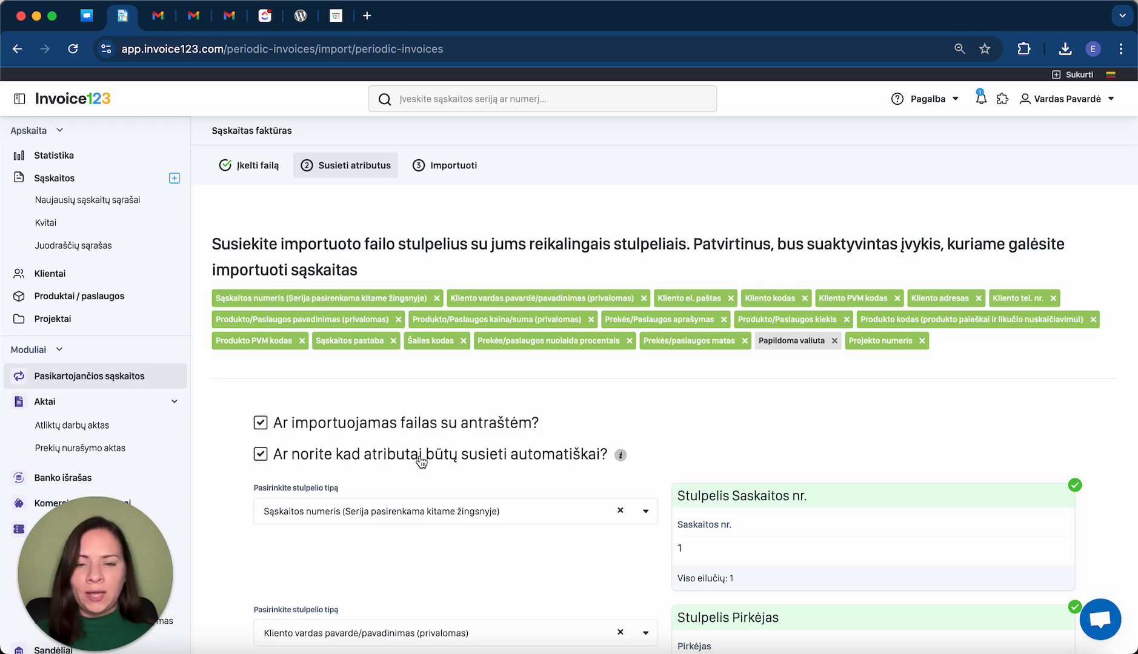
scroll(421, 461, "down", 5)
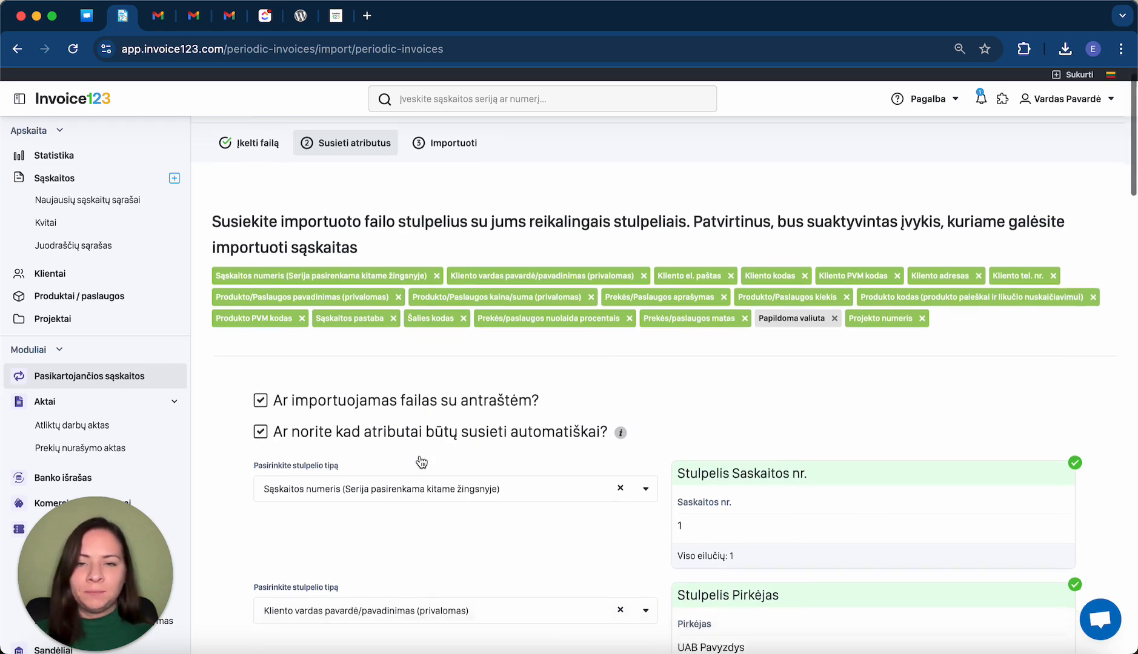
scroll(421, 462, "down", 20)
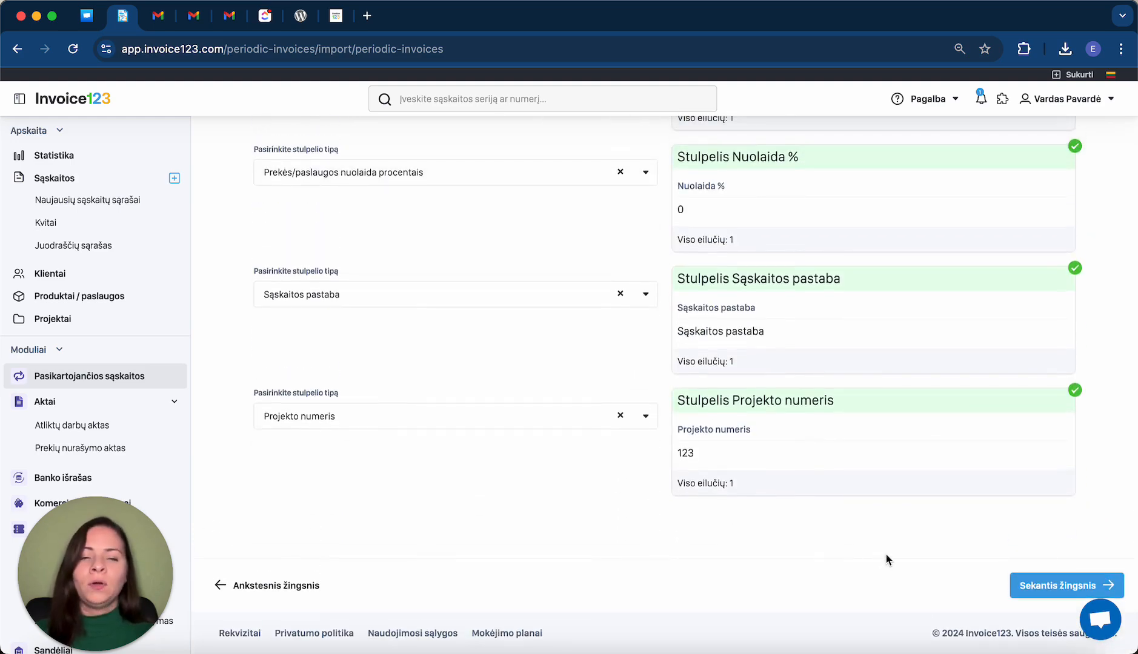
left_click(1051, 591)
scroll(567, 393, "up", 7)
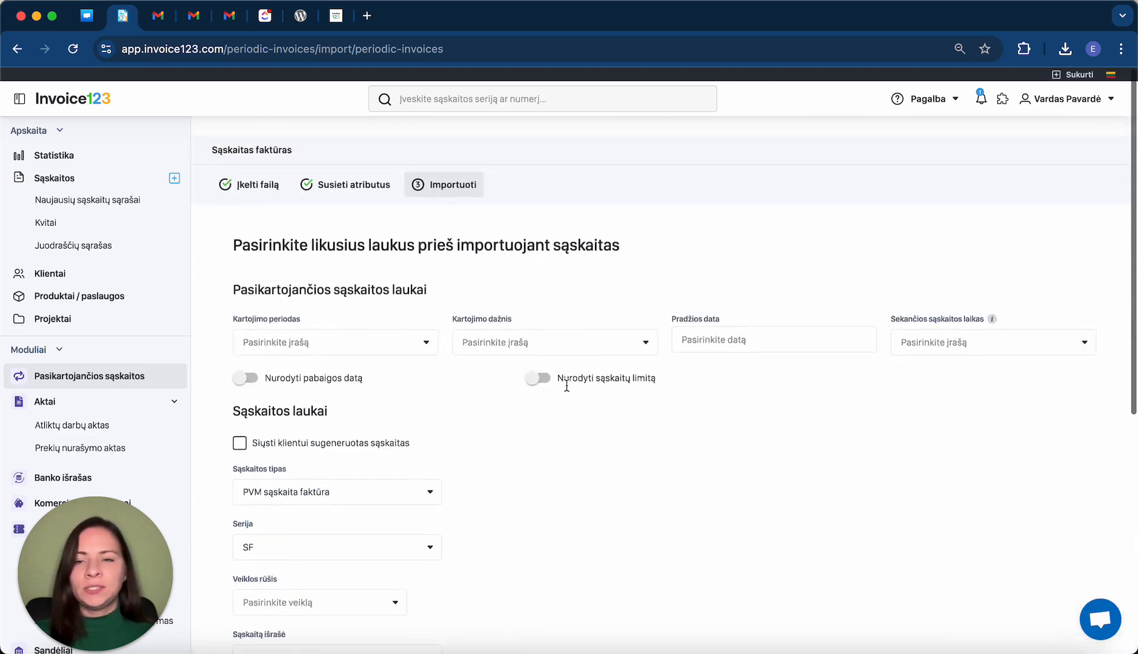
Step: Set the recurring invoice's Kartojimo periodas to Mėnesis and its Kartojimo dažnis to Kas 2 mėnesius
left_click(327, 336)
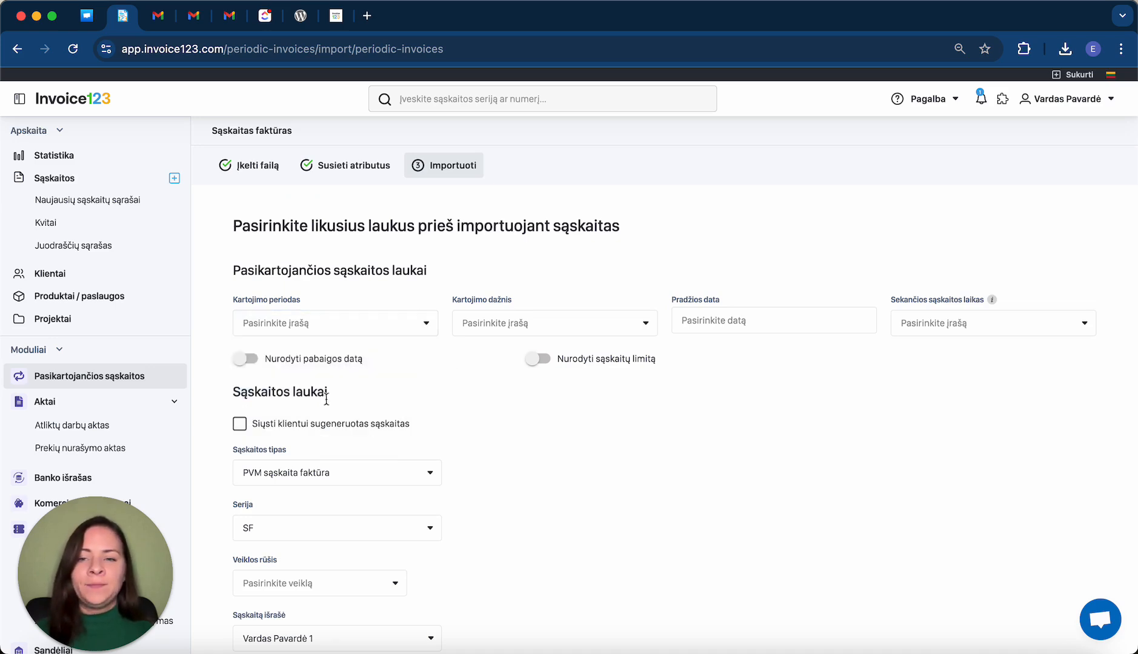
left_click(307, 330)
left_click(307, 399)
left_click(565, 332)
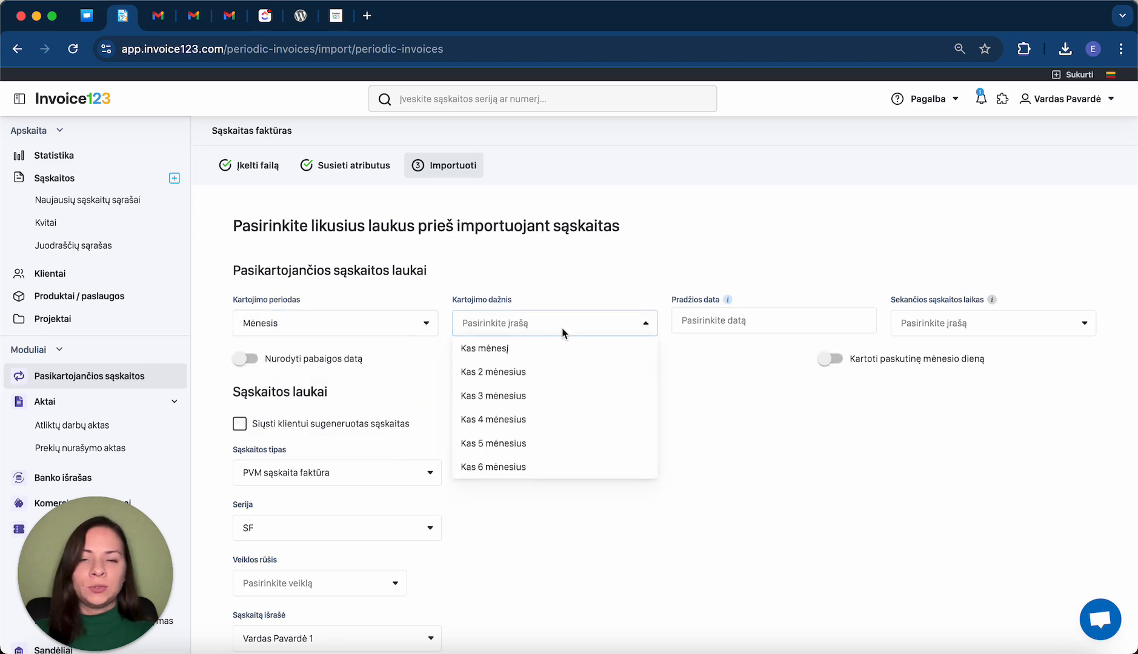
left_click(545, 377)
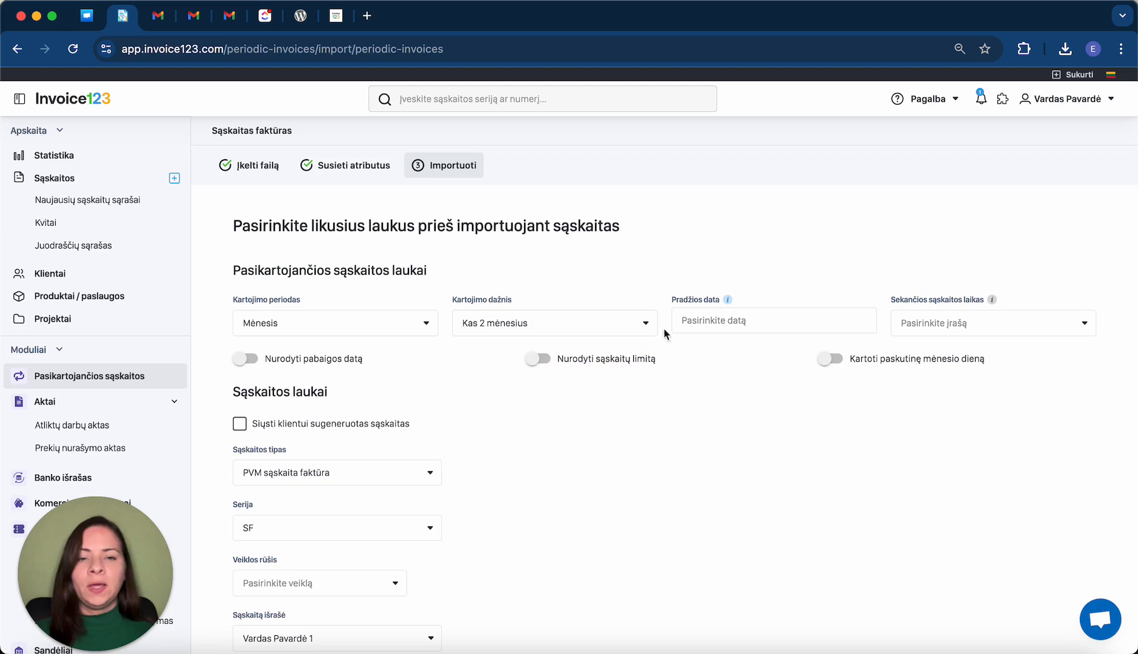
Step: Set the Pradžios data to 2024-10-17 and the Sekančios sąskaitos laikas to 09:00:00
left_click(736, 322)
left_click(778, 448)
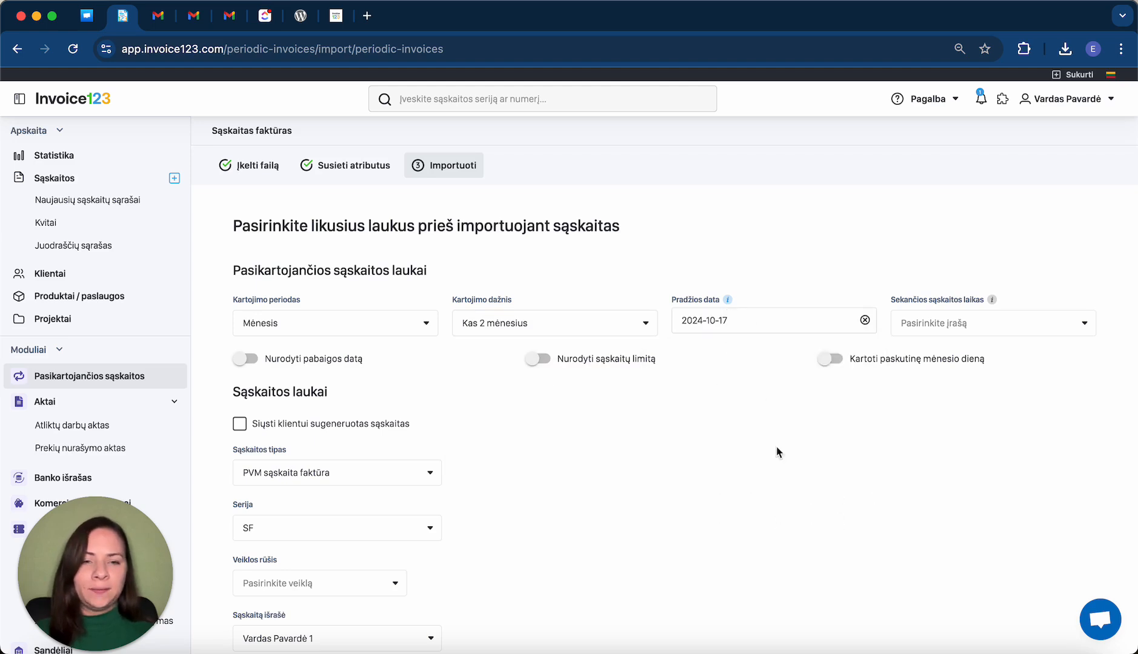
left_click(955, 333)
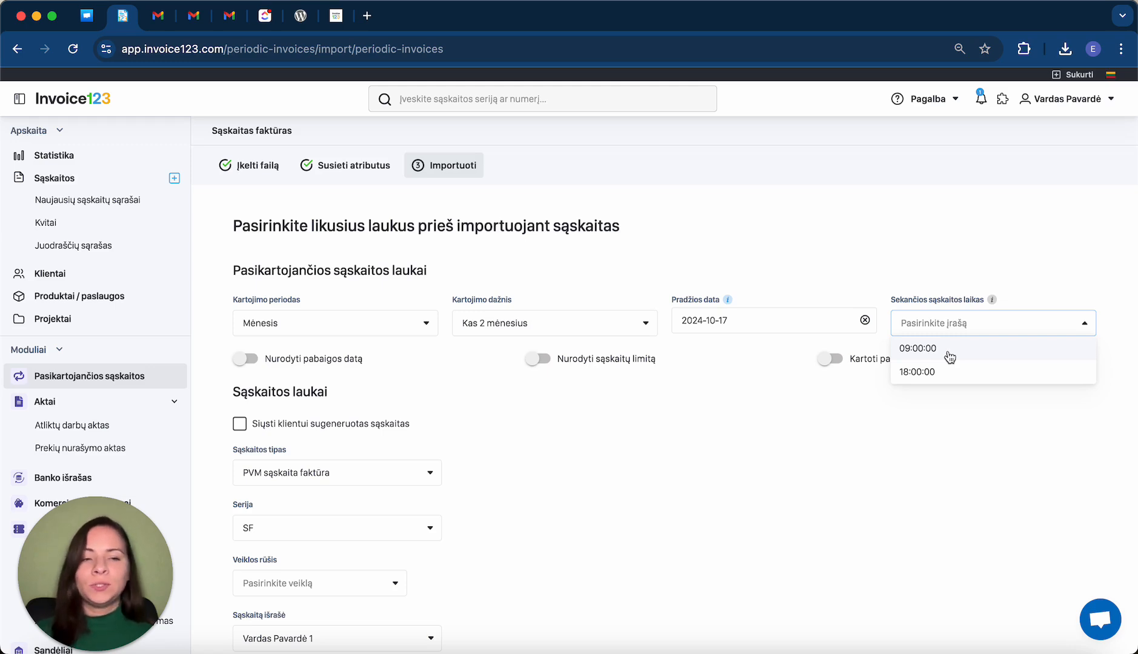
left_click(950, 354)
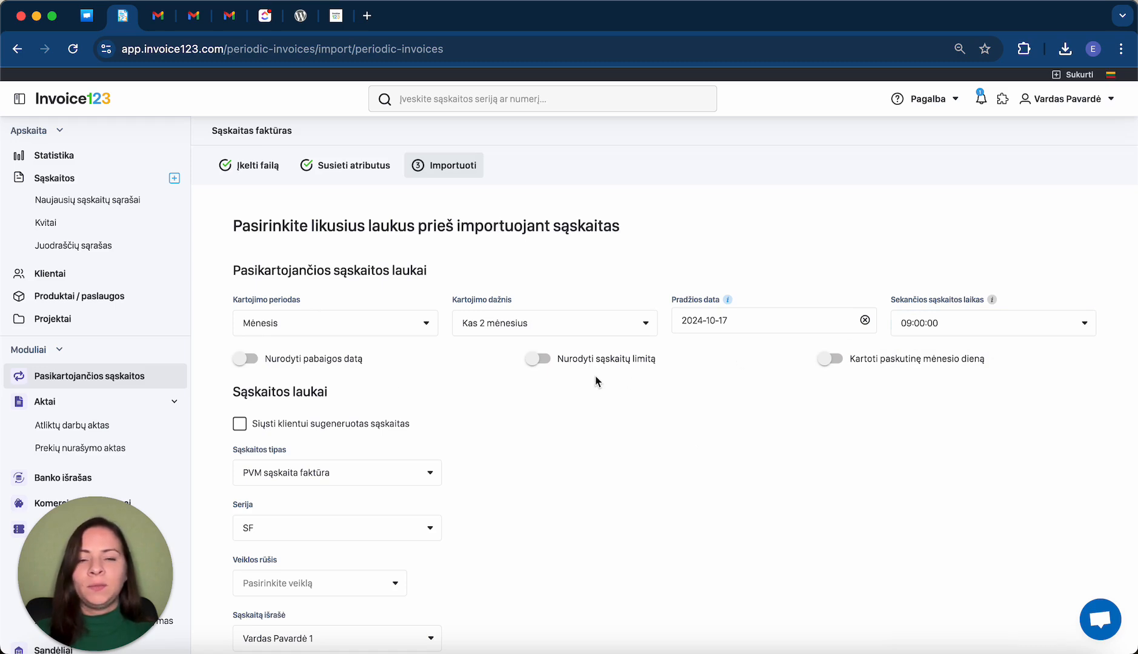
Step: Enable sending generated invoices to the client and choose the Siunčiu sąskaitą message template
scroll(388, 435, "down", 2)
scroll(388, 435, "down", 4)
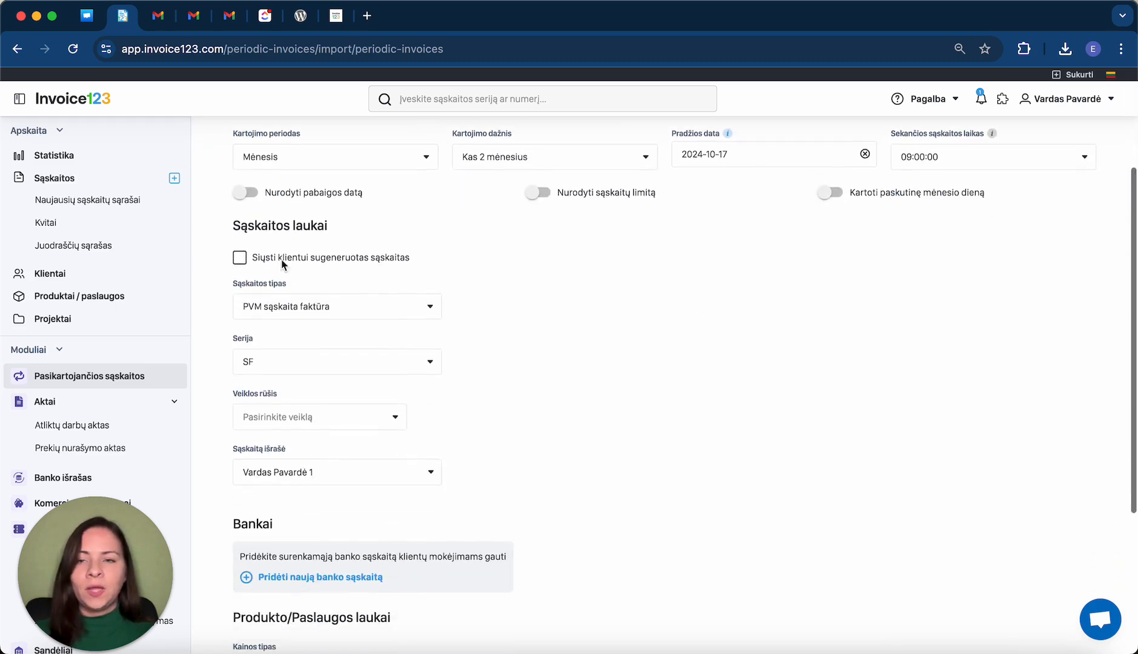
left_click(240, 257)
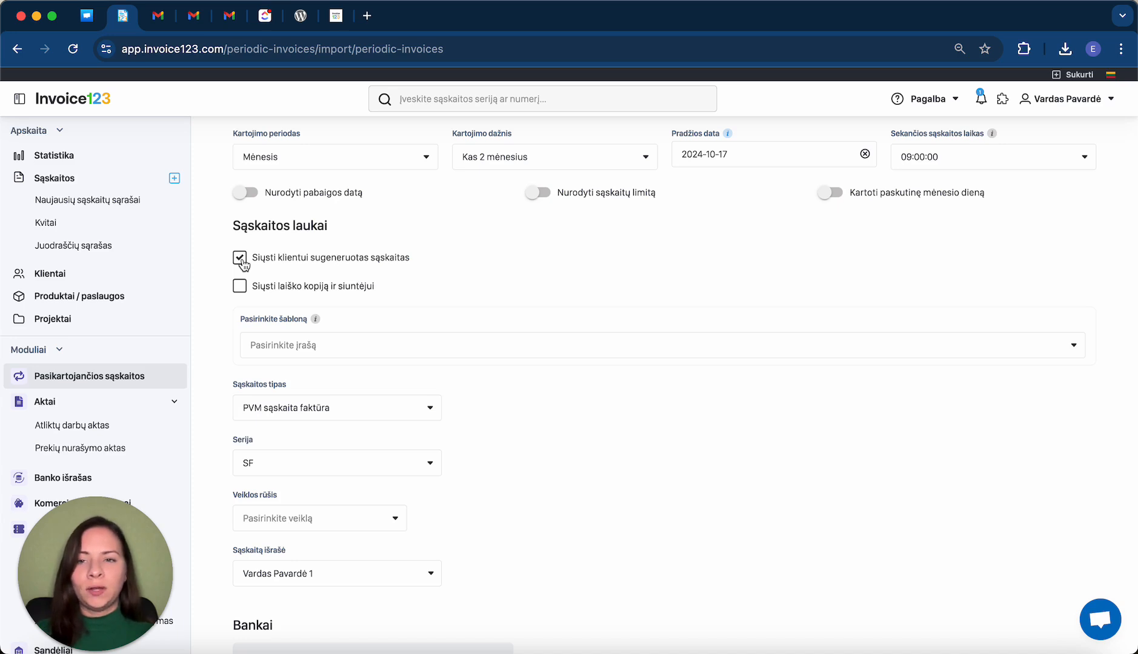
left_click(264, 345)
left_click(269, 367)
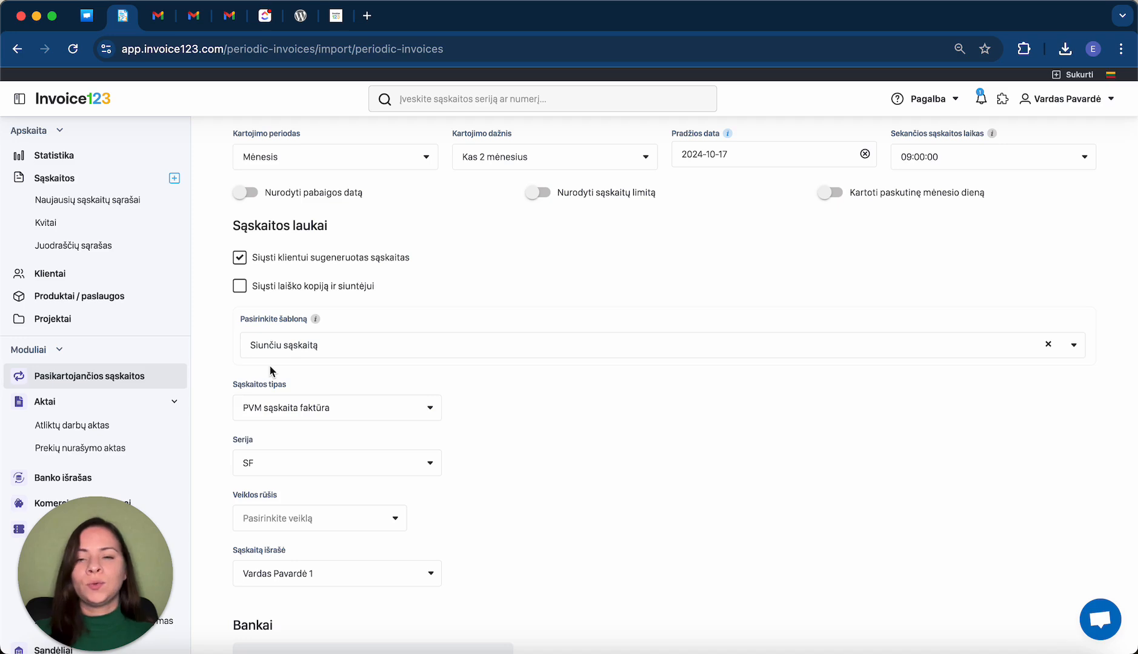
Step: Set the Veiklos rūšis to the activity 141920 – Sportinės aprangos
scroll(269, 366, "down", 5)
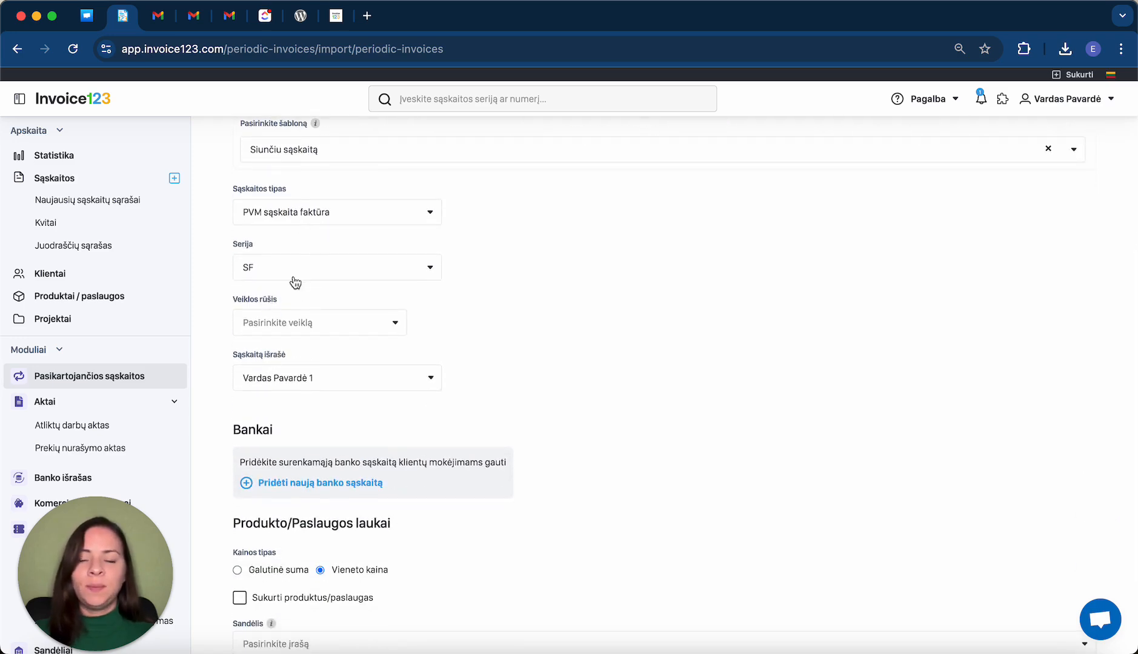
left_click(295, 323)
left_click(287, 363)
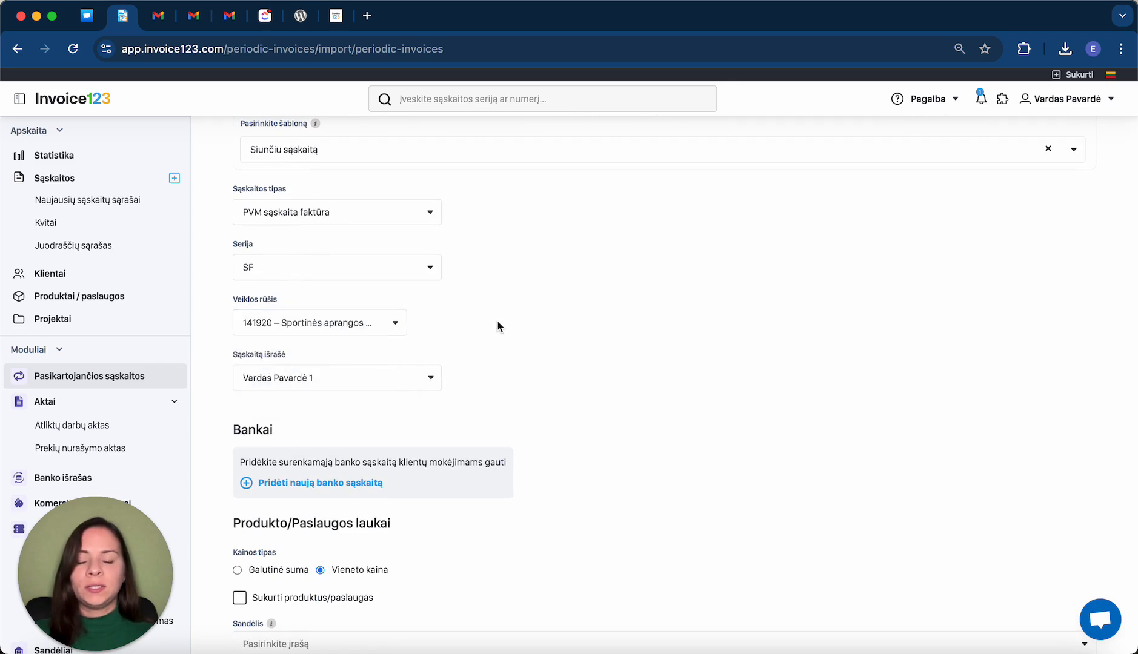
Step: Import the invoices with the chosen settings and refresh the recurring invoices list
scroll(500, 326, "down", 5)
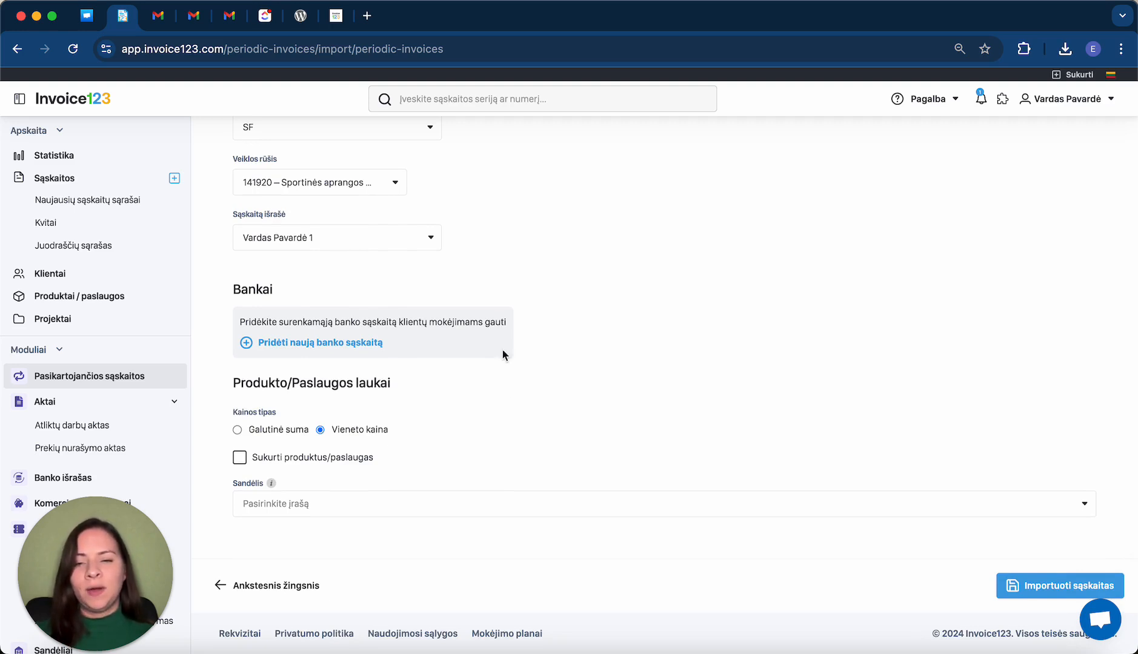
left_click(1022, 595)
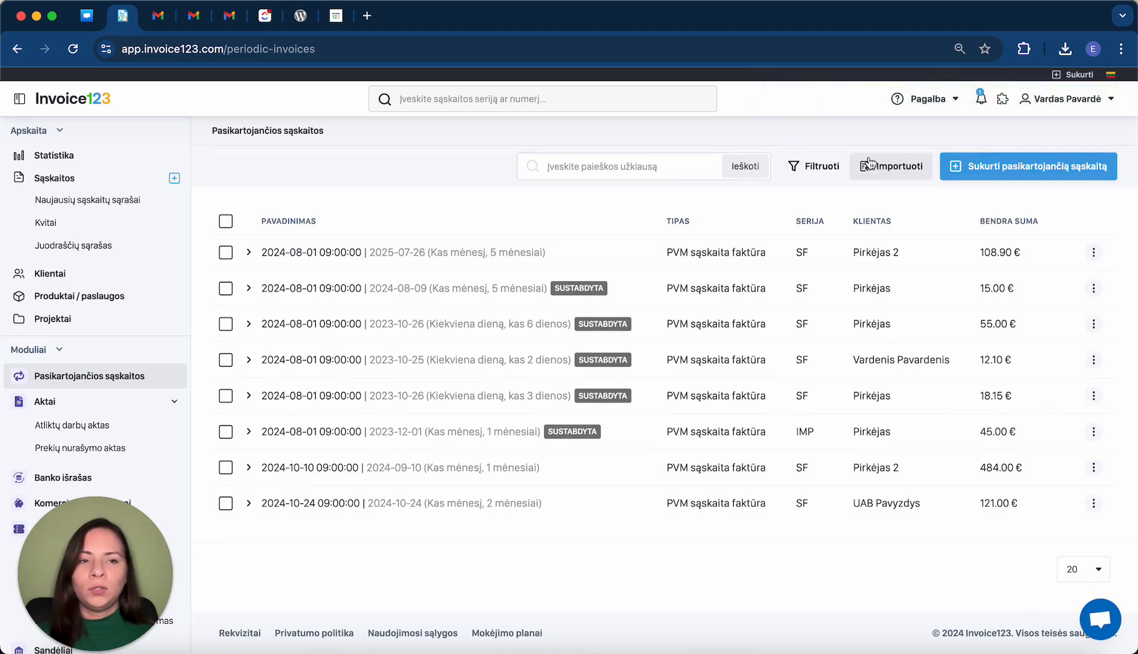
left_click(73, 49)
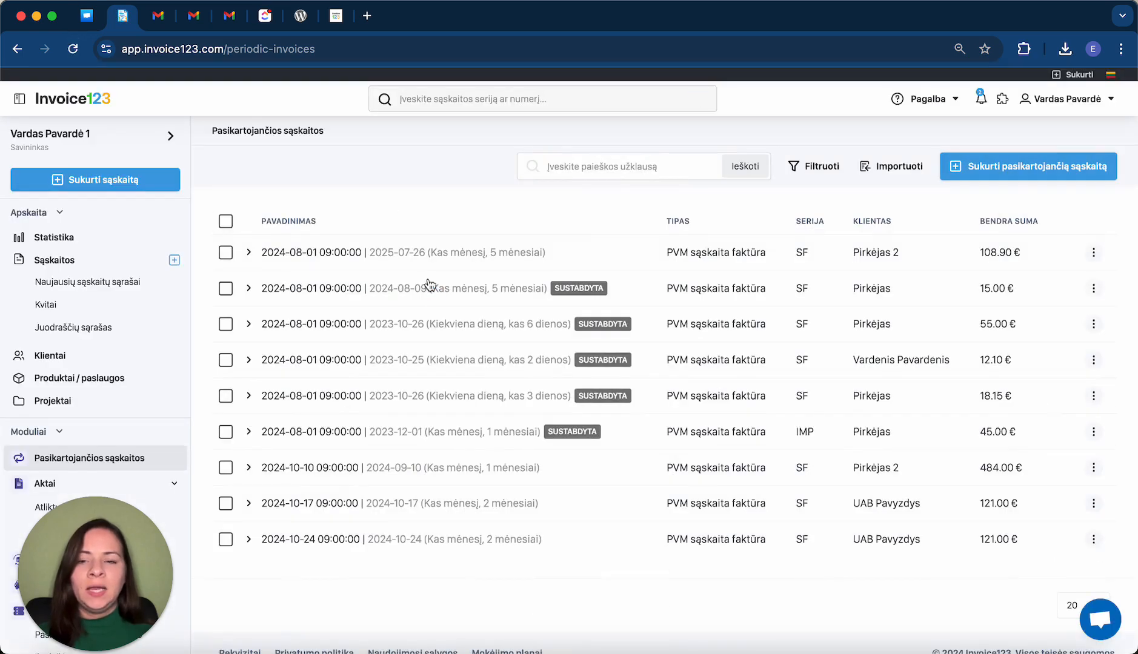
Step: Check the notifications, then review the details of the imported UAB Pavyzdys recurring invoice dated 2024-10-17
left_click(980, 100)
left_click(800, 100)
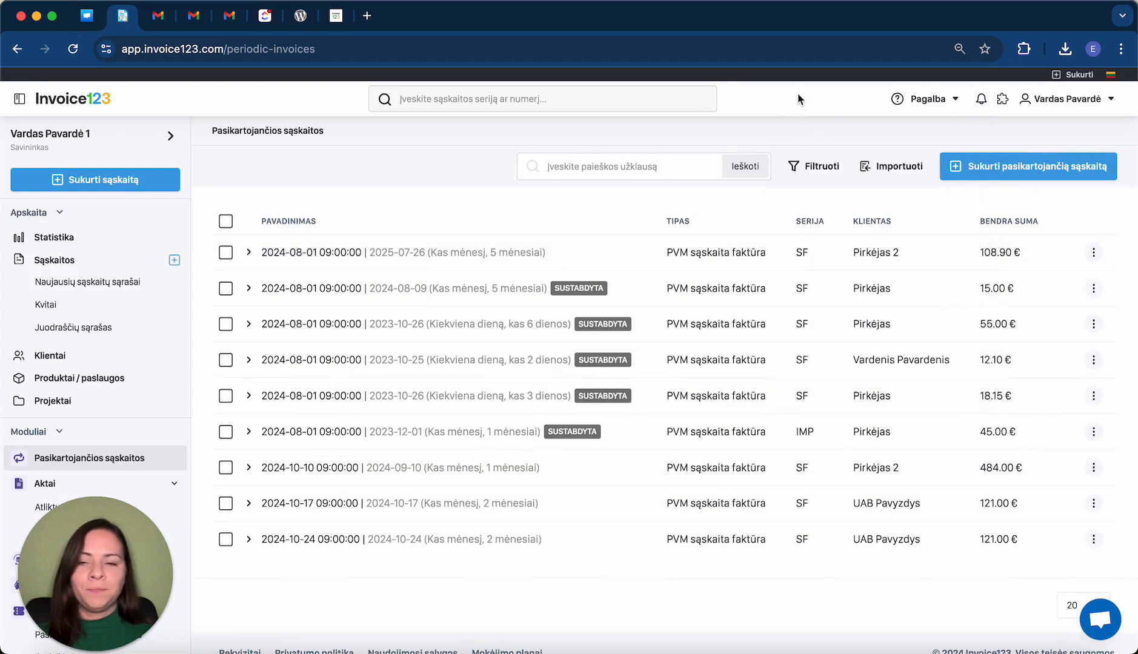
left_click(262, 503)
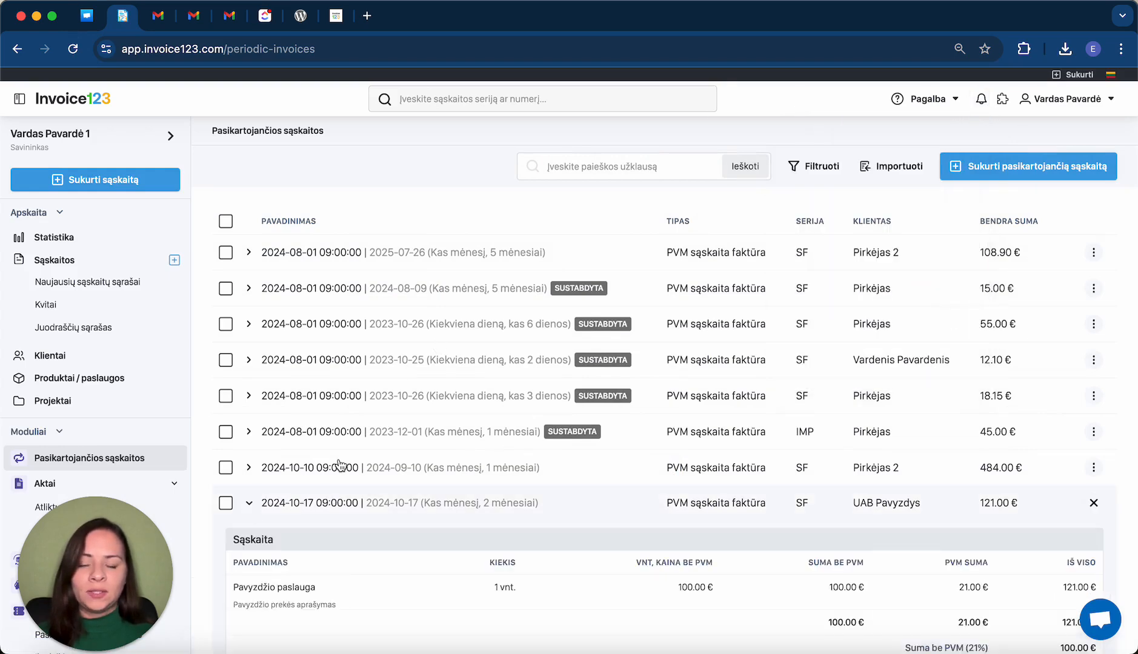
scroll(339, 465, "down", 3)
scroll(426, 542, "down", 3)
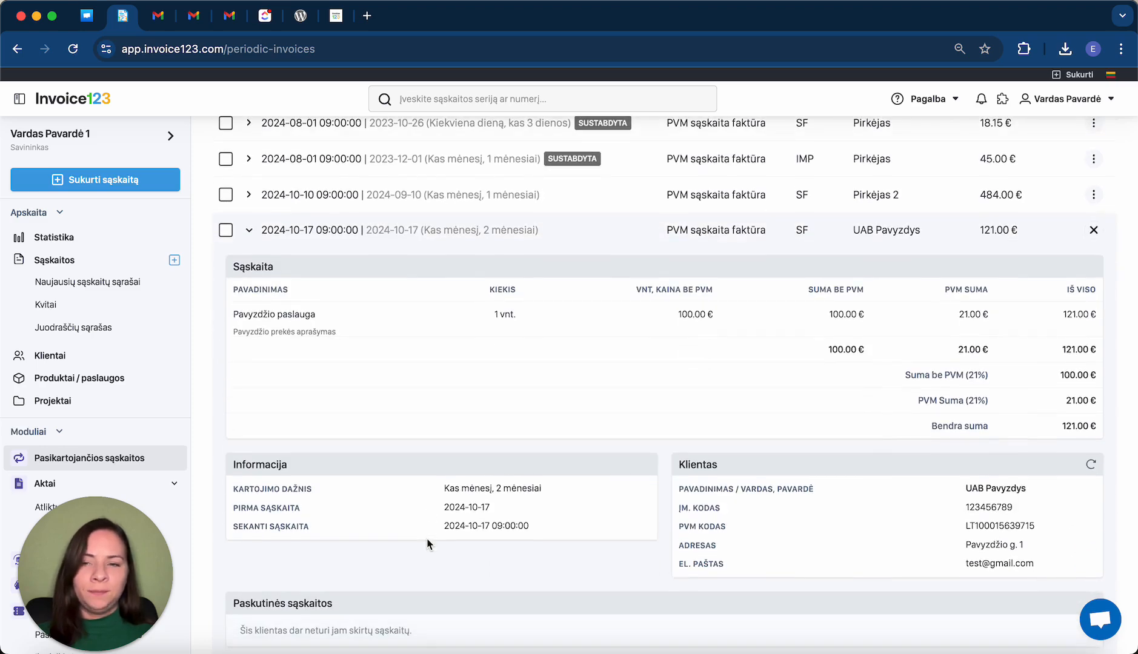
scroll(427, 543, "down", 2)
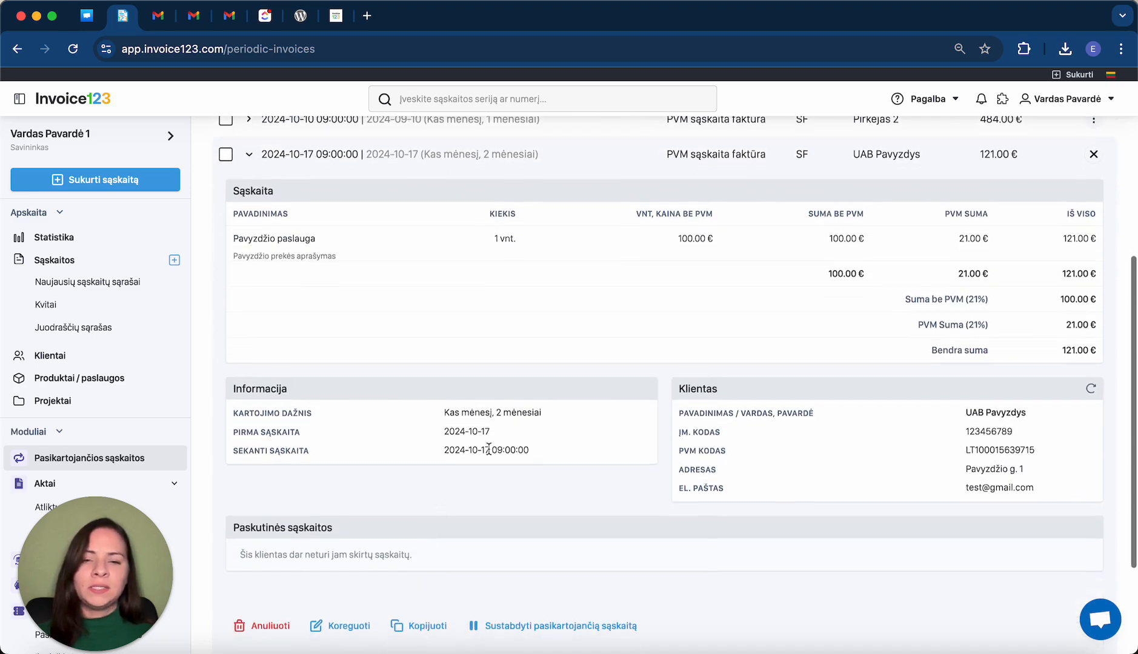